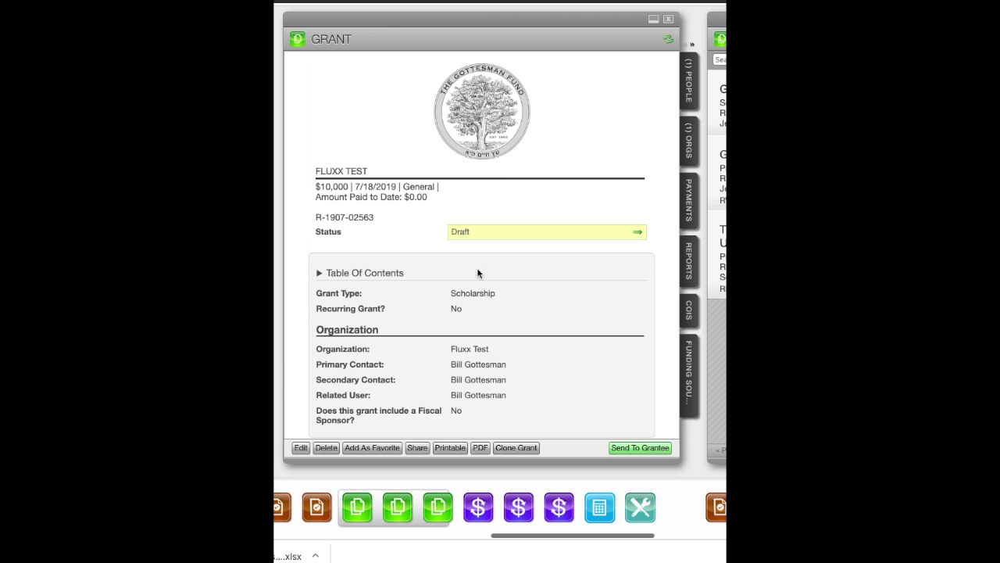
Step: Scroll the draft grant record down to its empty Reports and Payments section
{"action": "scroll", "coordinate": [478, 273], "scroll_direction": "down", "scroll_amount": 1}
{"action": "scroll", "coordinate": [477, 273], "scroll_direction": "down", "scroll_amount": 5}
{"action": "scroll", "coordinate": [477, 273], "scroll_direction": "down", "scroll_amount": 2}
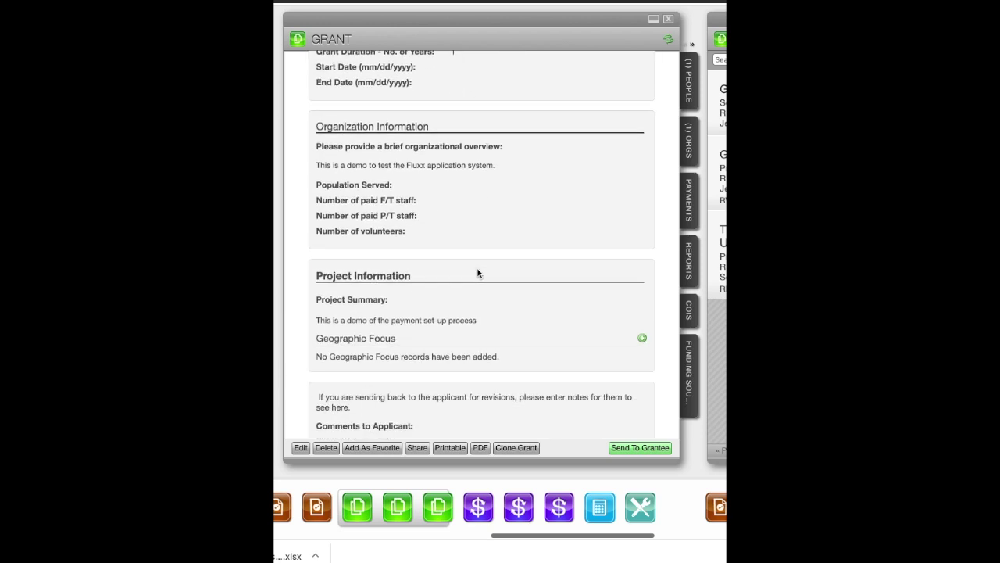
{"action": "scroll", "coordinate": [477, 272], "scroll_direction": "down", "scroll_amount": 5}
{"action": "scroll", "coordinate": [478, 272], "scroll_direction": "down", "scroll_amount": 2}
{"action": "scroll", "coordinate": [477, 273], "scroll_direction": "down", "scroll_amount": 1}
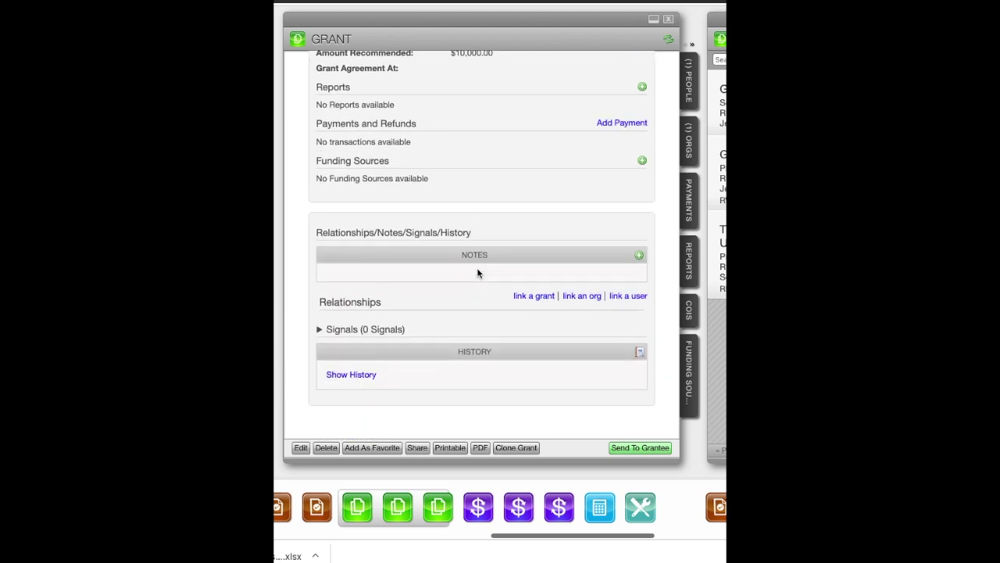
{"action": "scroll", "coordinate": [478, 273], "scroll_direction": "up", "scroll_amount": 2}
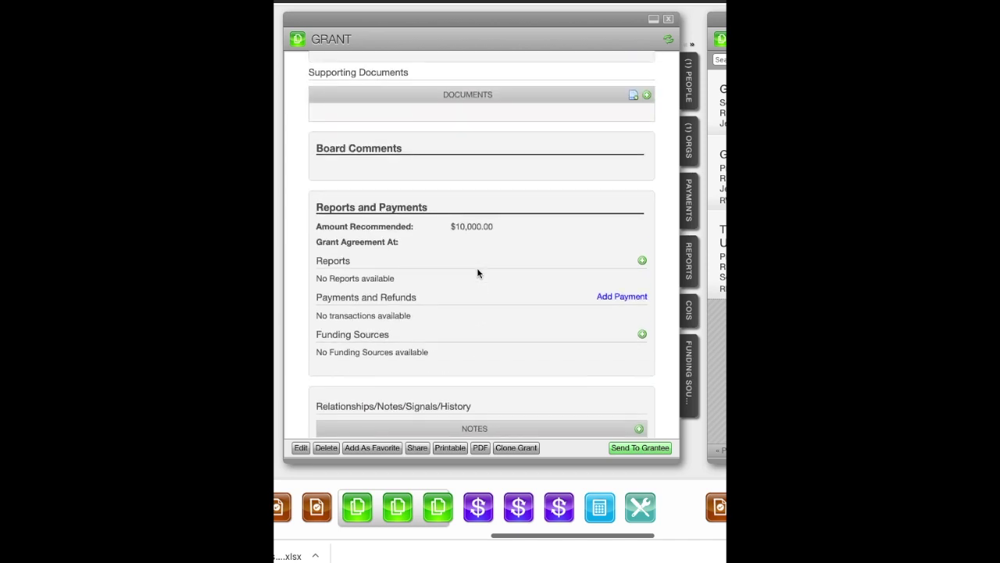
Step: Create a single $5,000 payment with due date 08/01/2019
{"action": "left_click", "coordinate": [623, 298]}
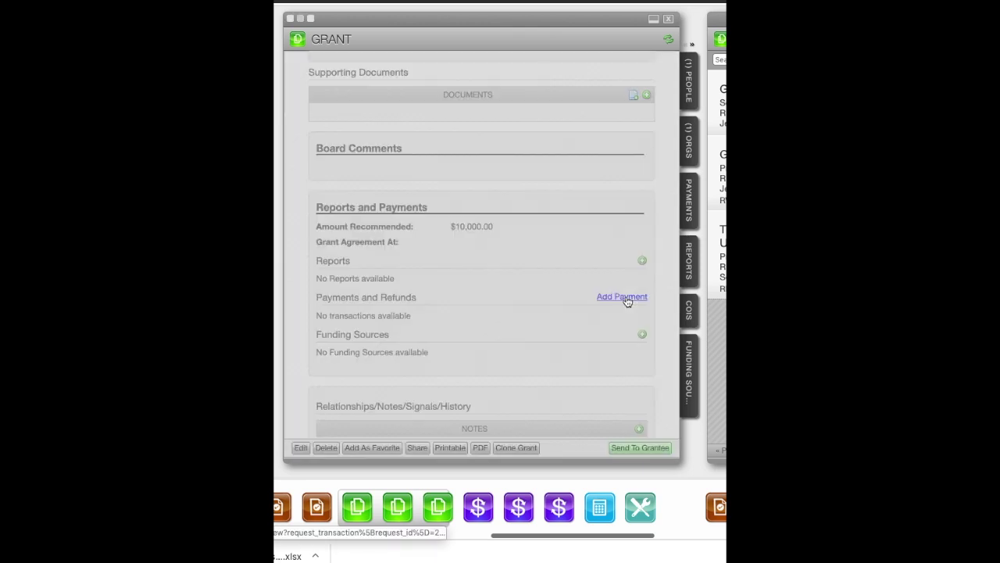
{"action": "left_click", "coordinate": [447, 295]}
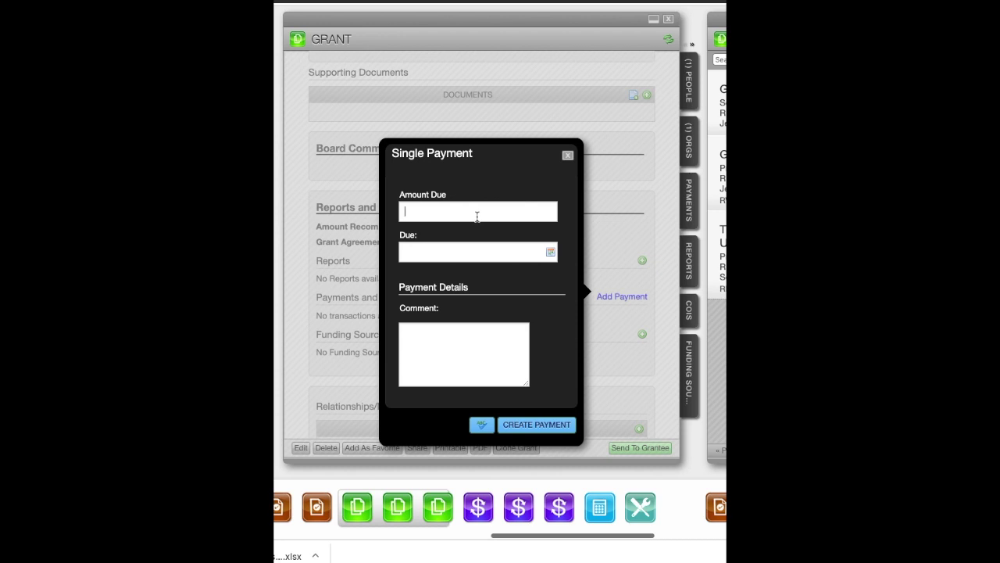
{"action": "left_click", "coordinate": [477, 216]}
{"action": "type", "text": "5000"}
{"action": "left_click", "coordinate": [474, 250]}
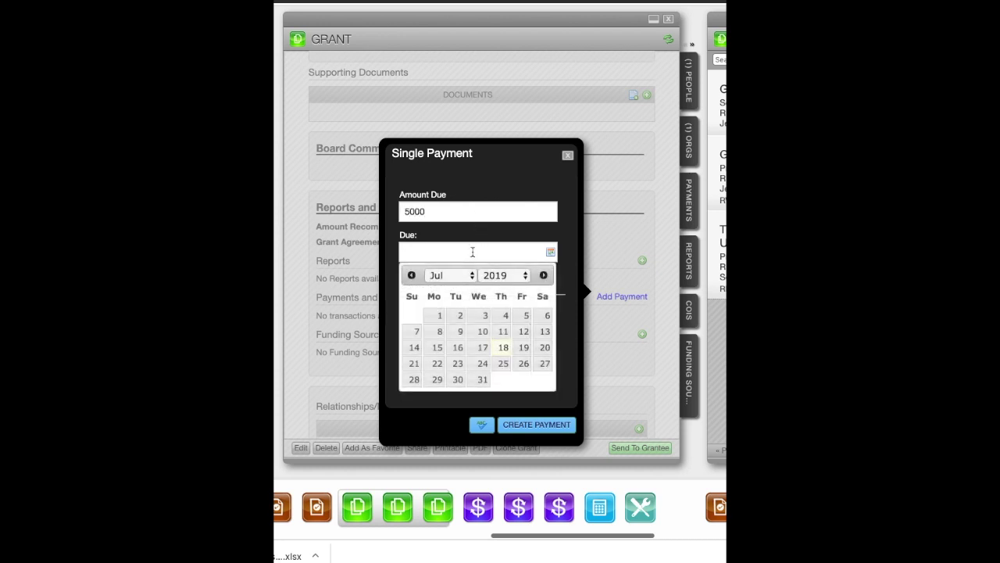
{"action": "left_click", "coordinate": [472, 279]}
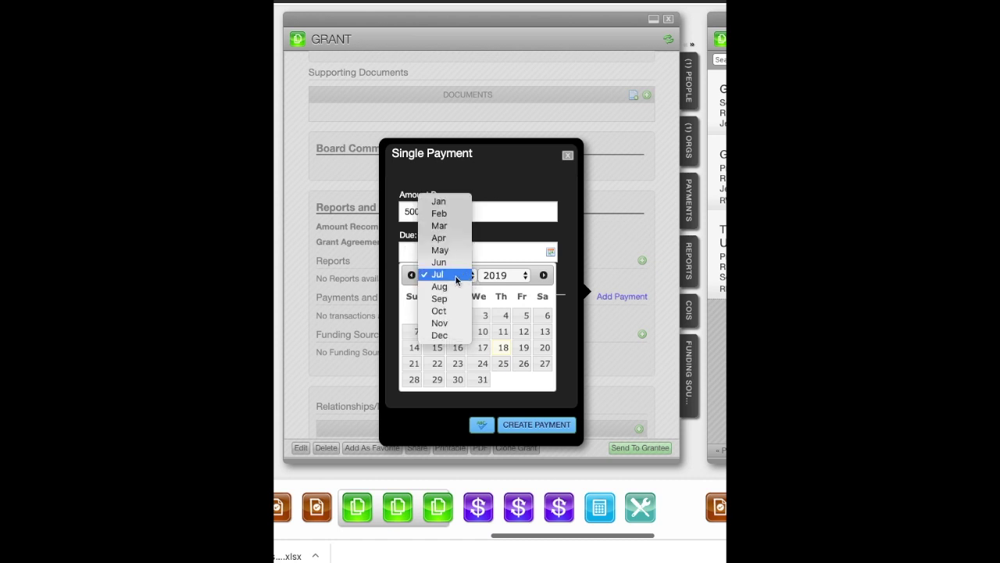
{"action": "left_click", "coordinate": [447, 286]}
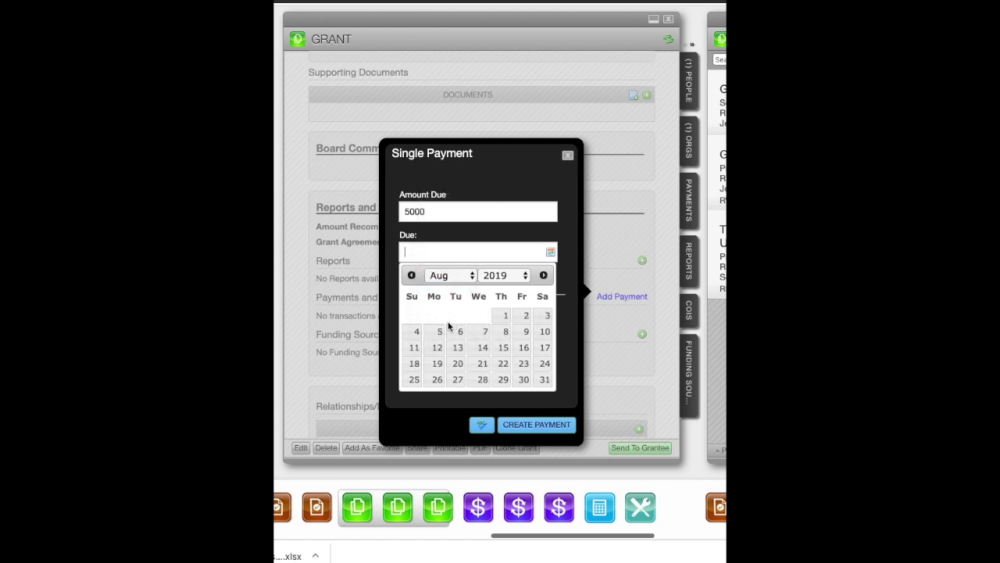
{"action": "left_click", "coordinate": [501, 316]}
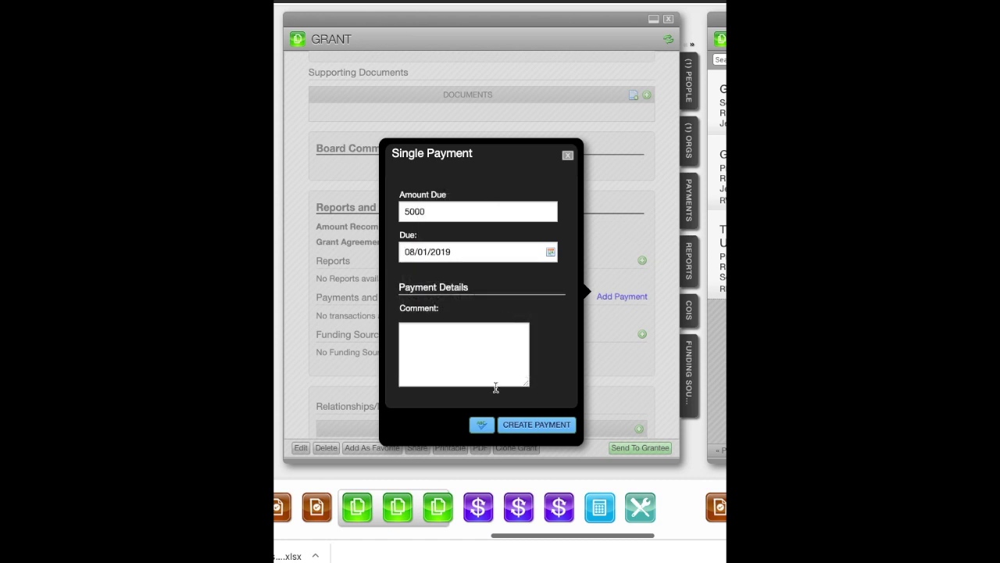
{"action": "left_click", "coordinate": [531, 426]}
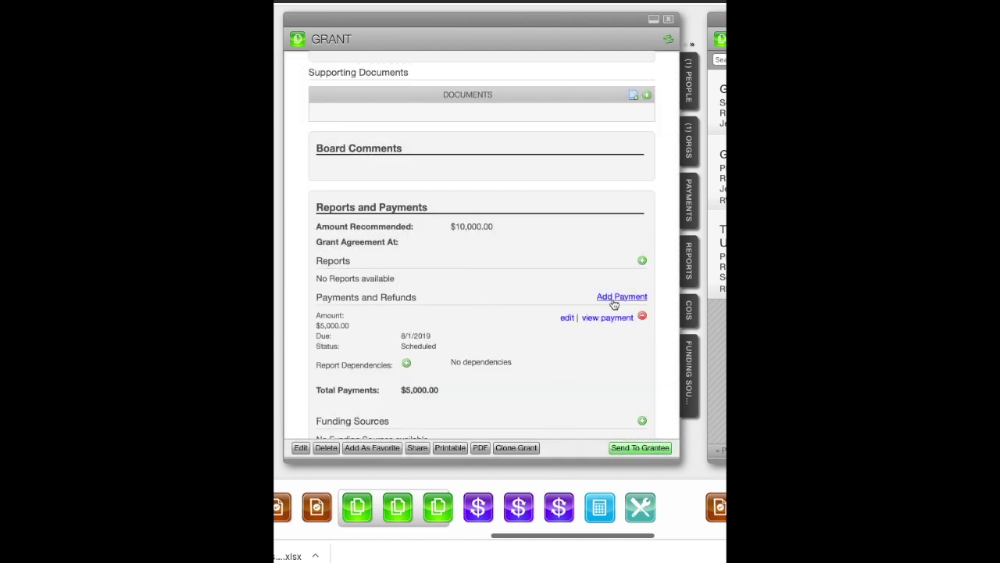
Step: Create another single $5,000 payment with due date 08/01/2020
{"action": "left_click", "coordinate": [614, 302]}
{"action": "left_click", "coordinate": [459, 298]}
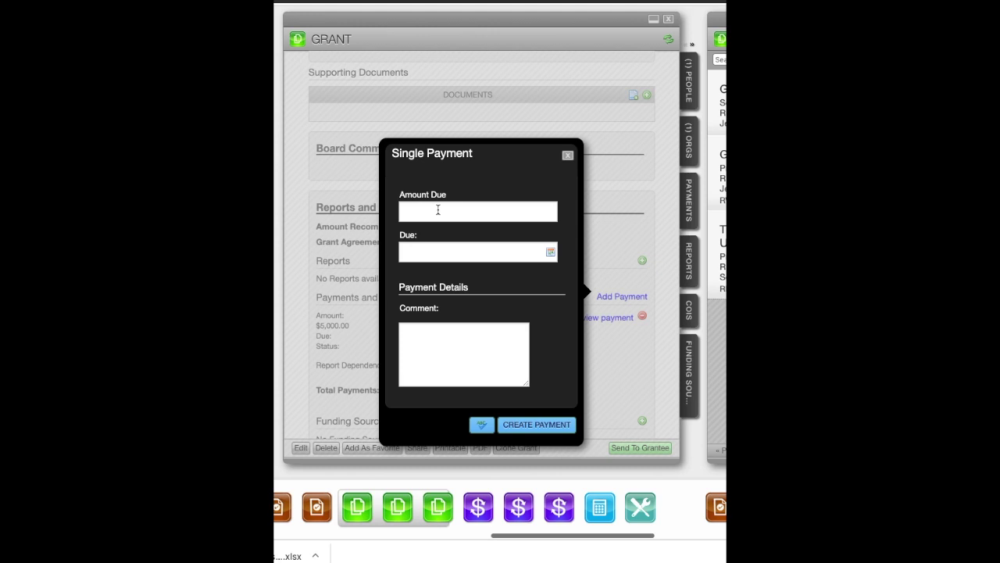
{"action": "type", "text": "5000"}
{"action": "left_click", "coordinate": [451, 249]}
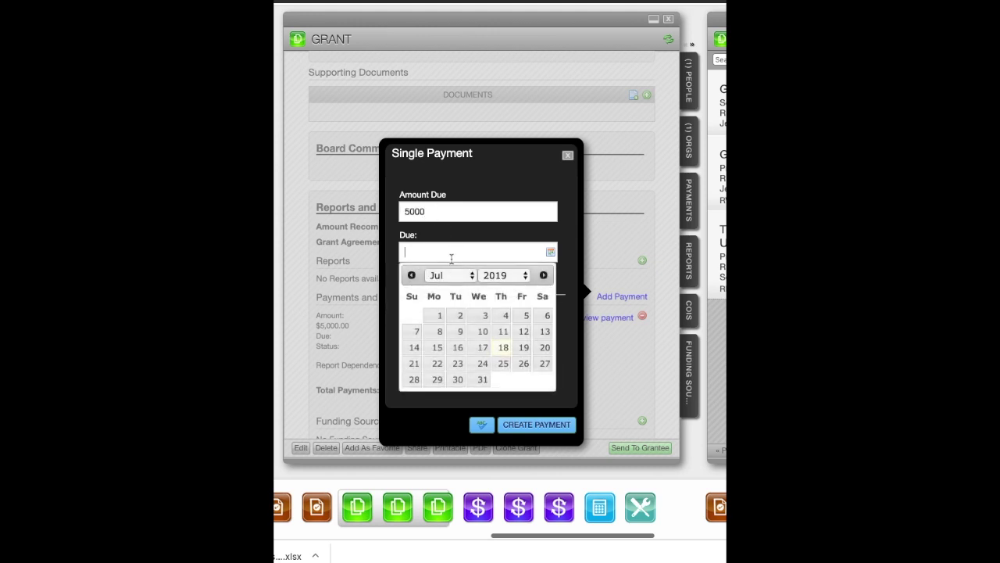
{"action": "left_click", "coordinate": [521, 277]}
{"action": "left_click", "coordinate": [523, 286]}
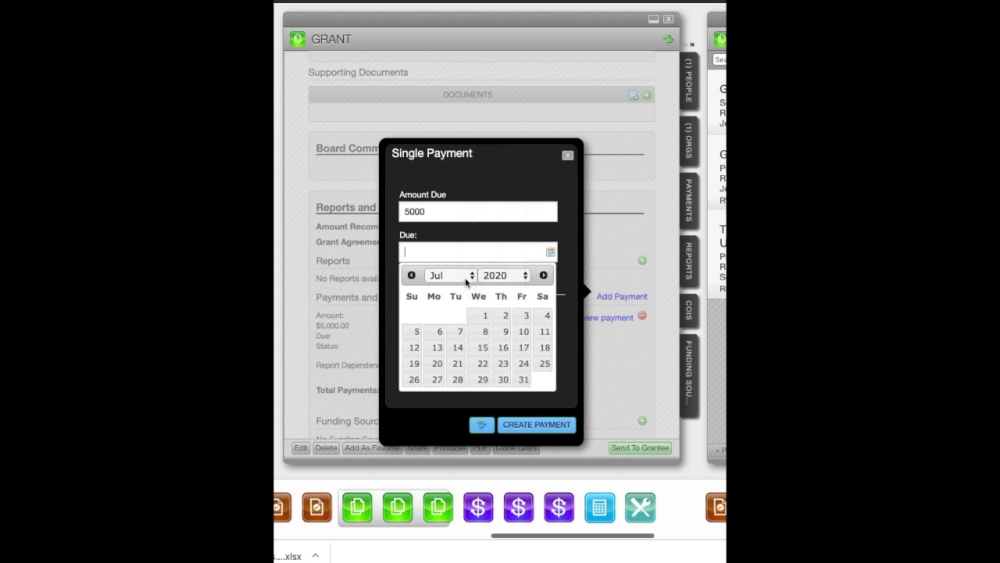
{"action": "left_click", "coordinate": [468, 278]}
{"action": "left_click", "coordinate": [464, 289]}
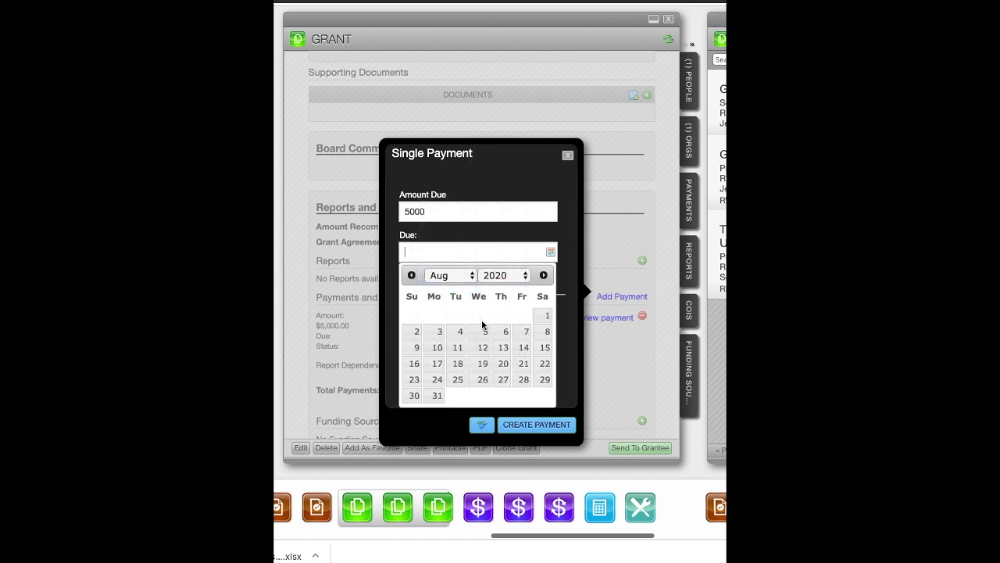
{"action": "left_click", "coordinate": [546, 319]}
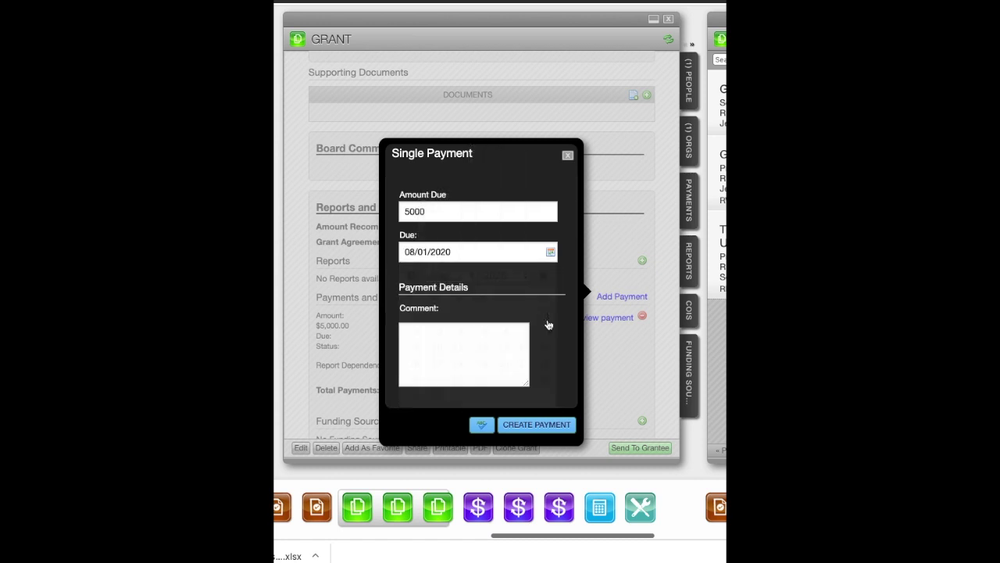
{"action": "left_click", "coordinate": [545, 426]}
Step: Start a new funding source on the grant with a $2,500 amount
{"action": "scroll", "coordinate": [471, 302], "scroll_direction": "down", "scroll_amount": 1}
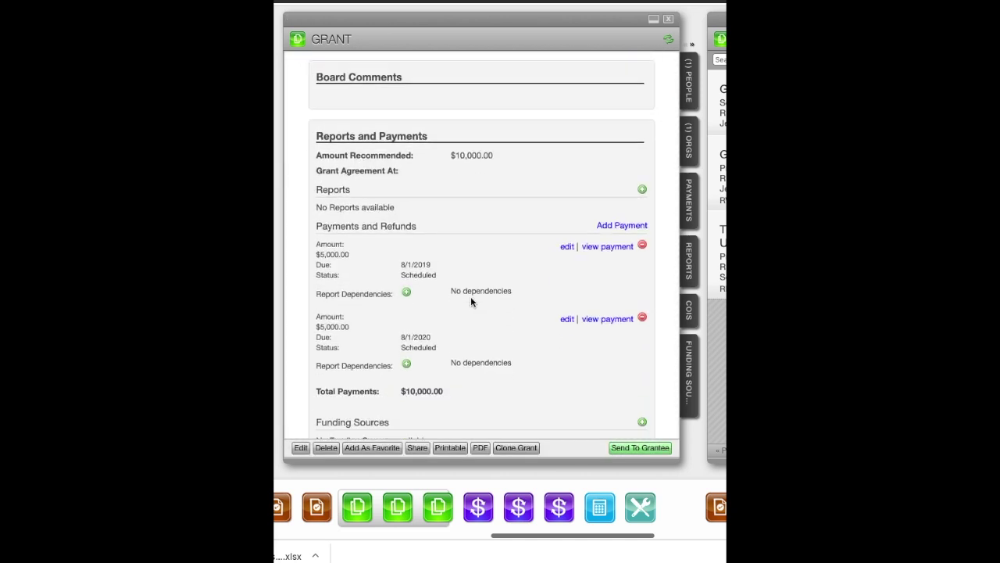
{"action": "scroll", "coordinate": [471, 302], "scroll_direction": "down", "scroll_amount": 2}
{"action": "scroll", "coordinate": [470, 302], "scroll_direction": "down", "scroll_amount": 1}
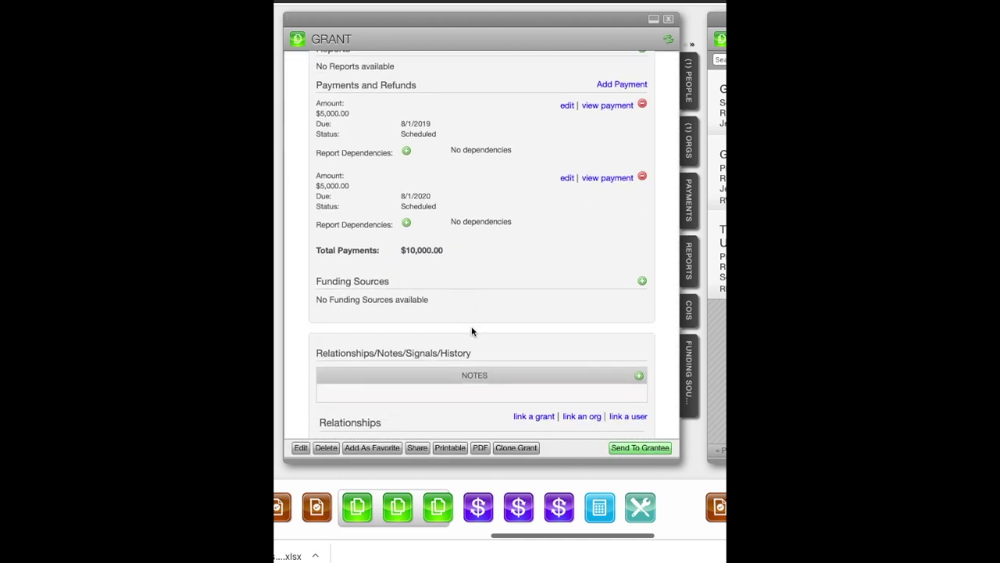
{"action": "scroll", "coordinate": [472, 328], "scroll_direction": "down", "scroll_amount": 1}
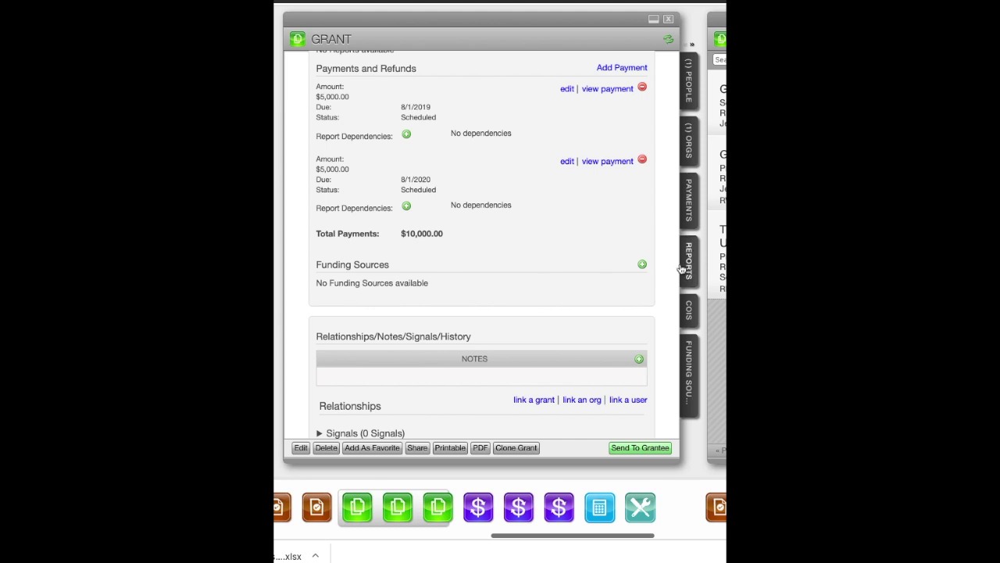
{"action": "left_click", "coordinate": [642, 265]}
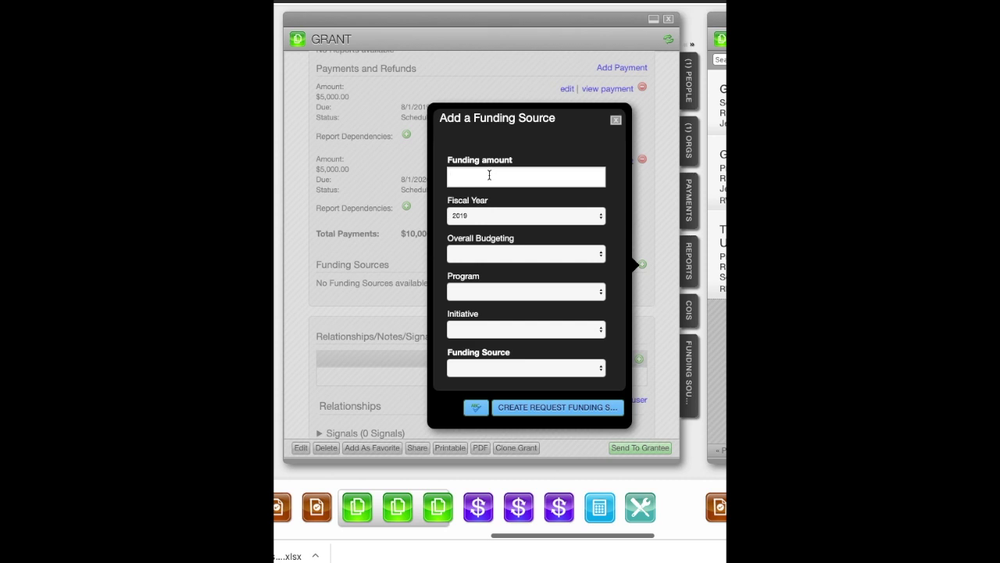
{"action": "type", "text": "2500"}
Step: Budget it General, Secular, Other with WLG as source, and create it
{"action": "left_click", "coordinate": [499, 255]}
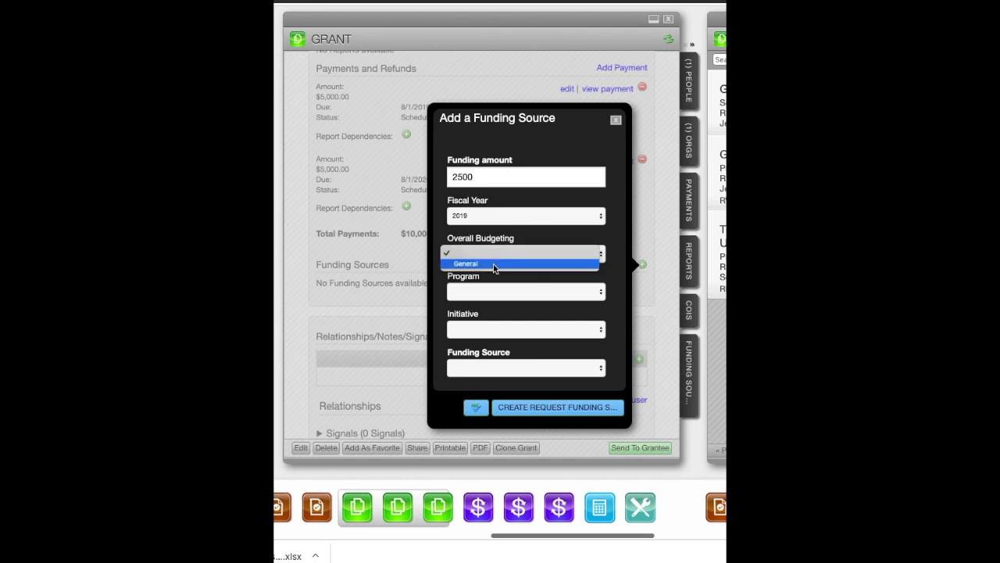
{"action": "left_click", "coordinate": [496, 264]}
{"action": "left_click", "coordinate": [494, 292]}
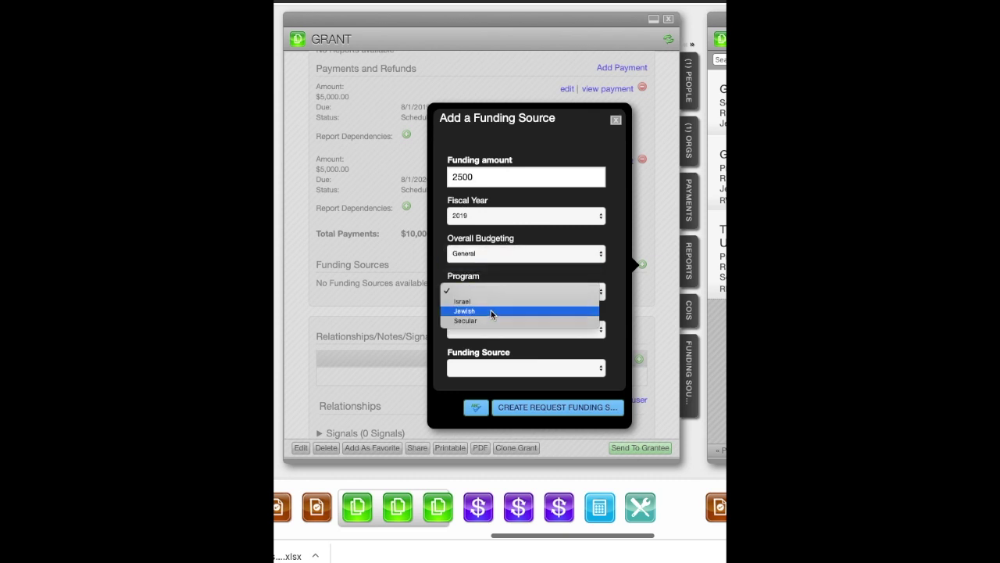
{"action": "left_click", "coordinate": [493, 320]}
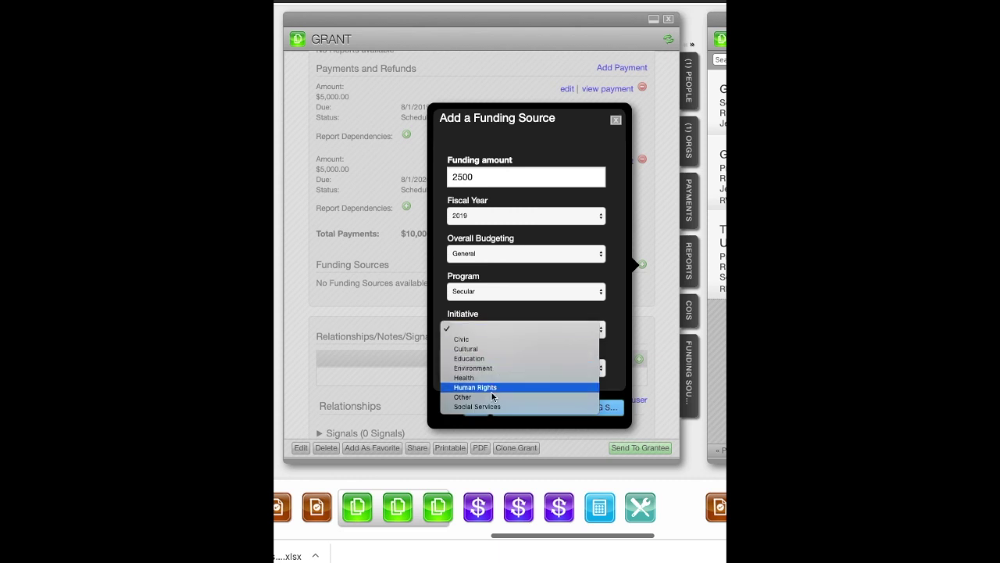
{"action": "left_click", "coordinate": [481, 398]}
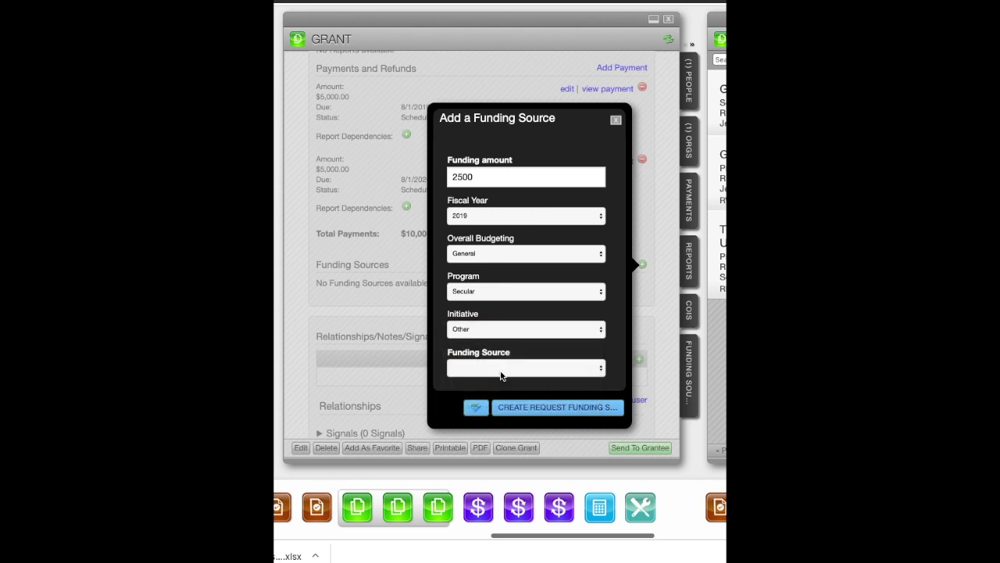
{"action": "left_click", "coordinate": [500, 369]}
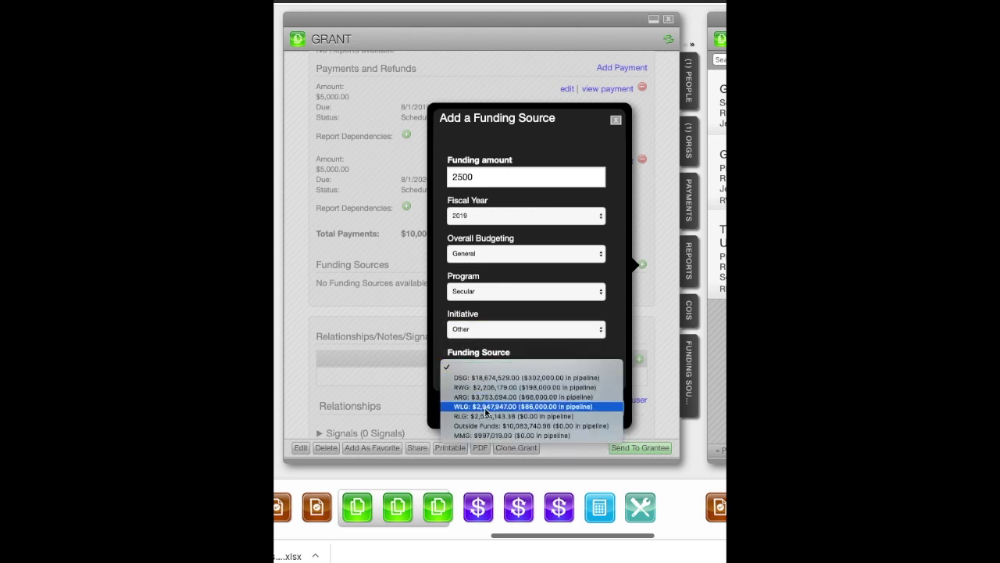
{"action": "left_click", "coordinate": [486, 406]}
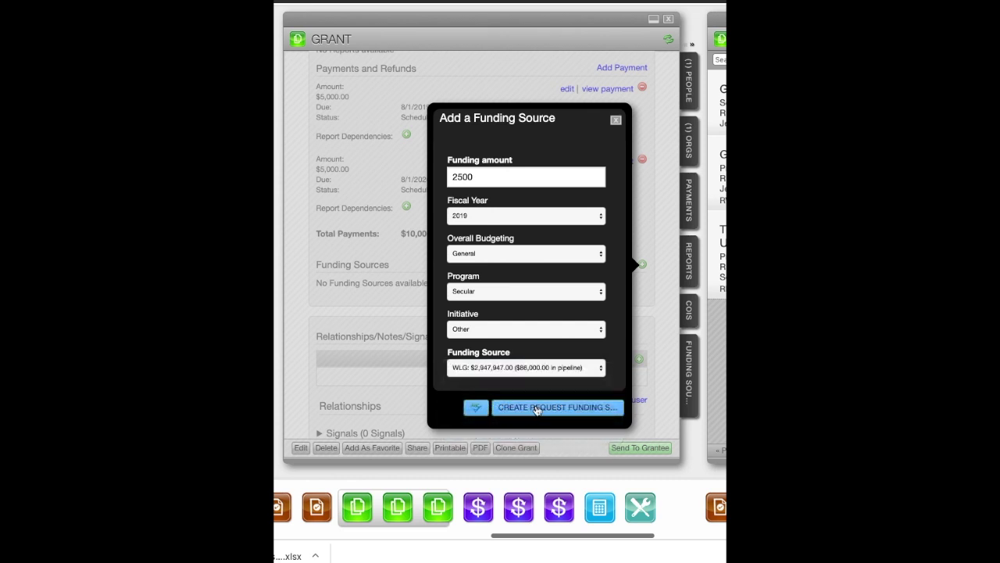
{"action": "left_click", "coordinate": [536, 409]}
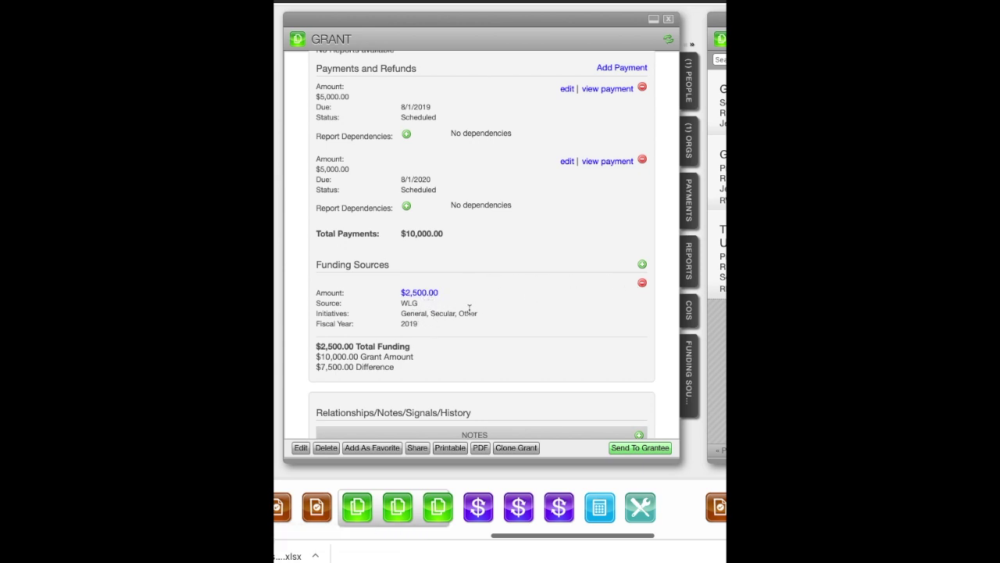
{"action": "left_click", "coordinate": [642, 266]}
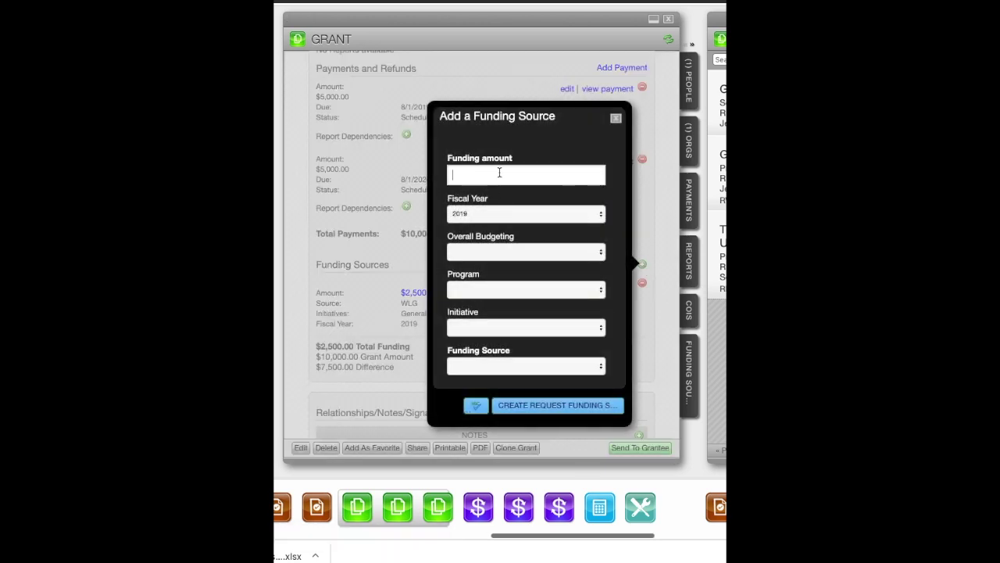
Step: Create a $2,500 RWG funding source for 2019, budgeted General, Secular, Other
{"action": "type", "text": "2500"}
{"action": "left_click", "coordinate": [501, 252]}
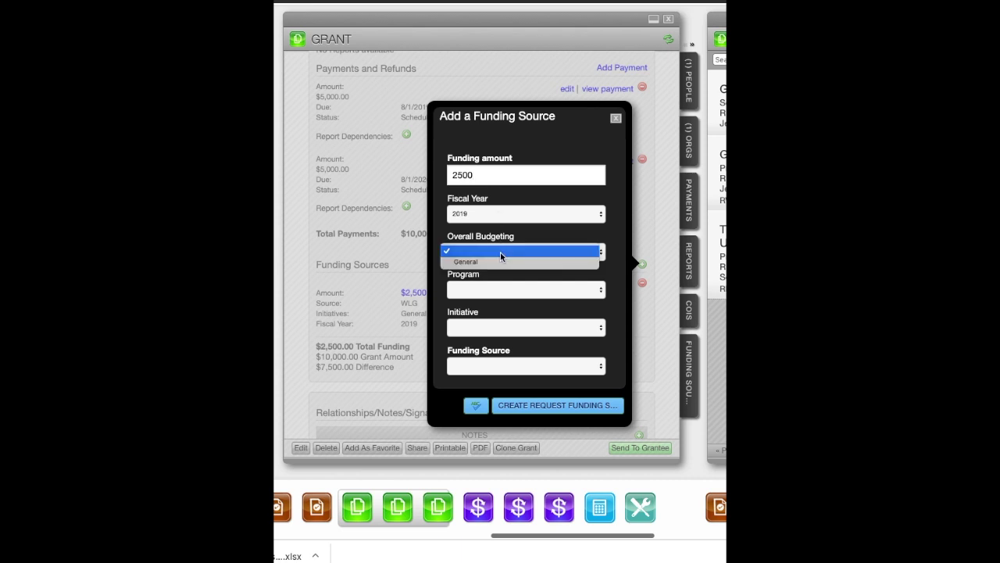
{"action": "left_click", "coordinate": [493, 263]}
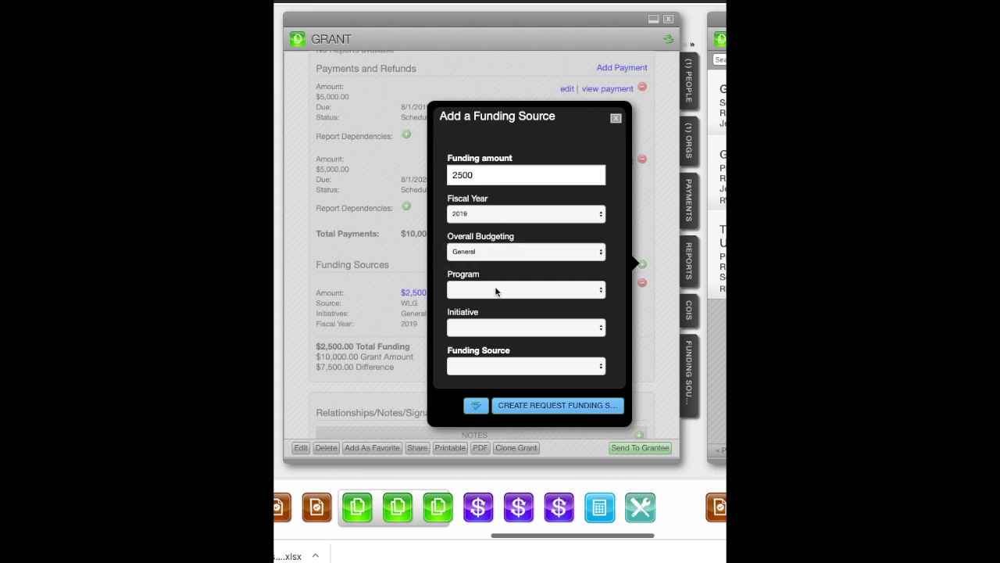
{"action": "left_click", "coordinate": [495, 290]}
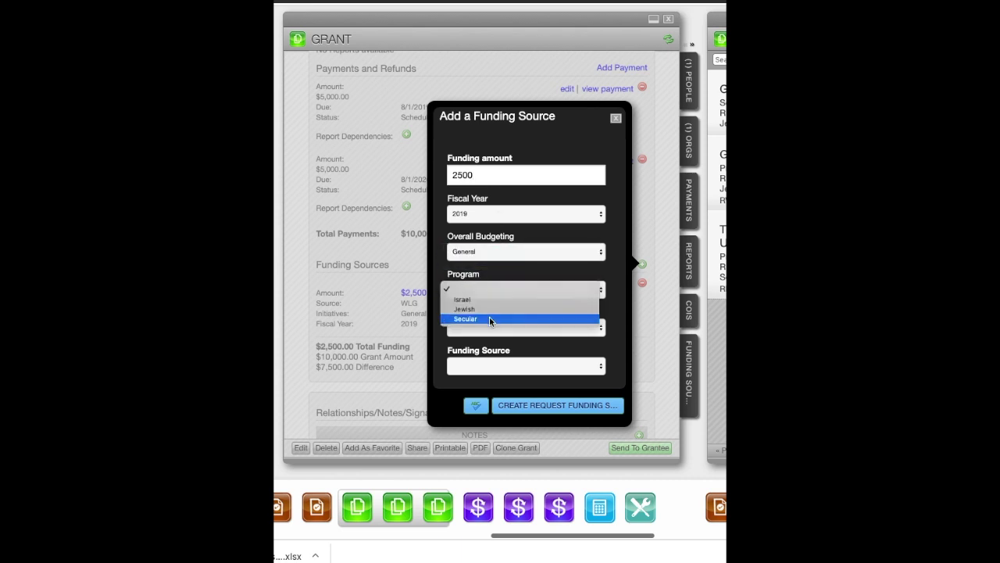
{"action": "left_click", "coordinate": [490, 318]}
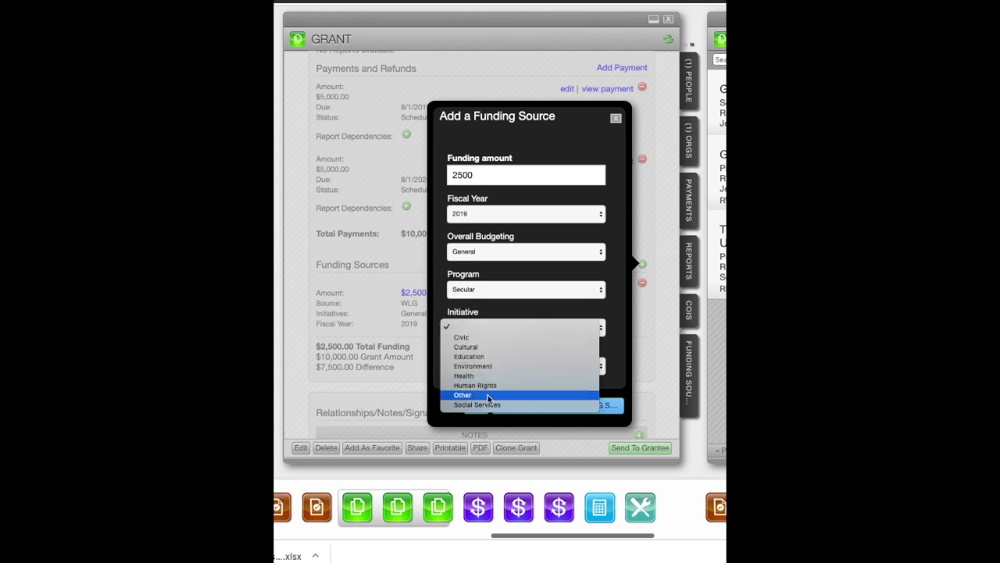
{"action": "left_click", "coordinate": [489, 394]}
{"action": "left_click", "coordinate": [517, 368]}
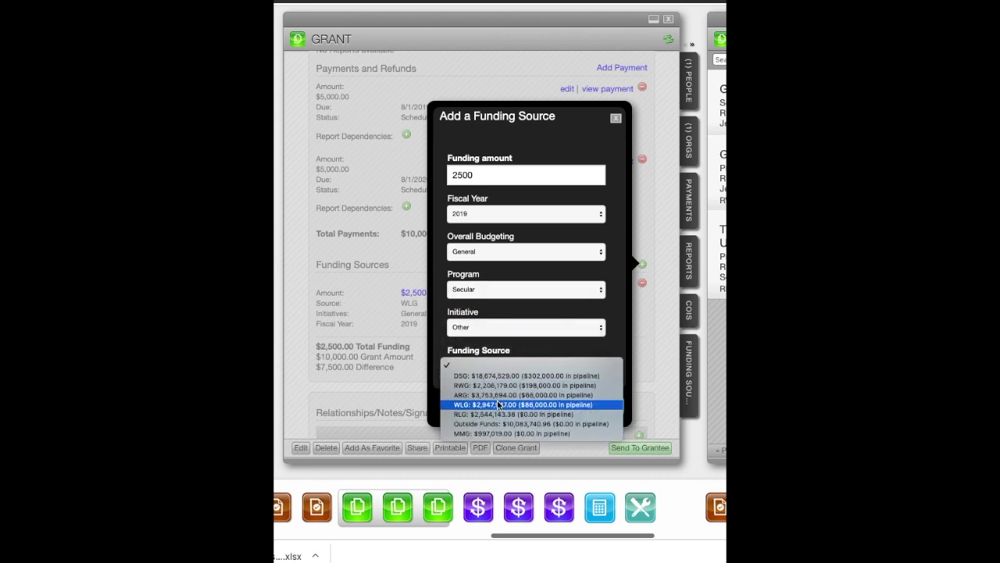
{"action": "left_click", "coordinate": [491, 385]}
{"action": "left_click", "coordinate": [524, 405]}
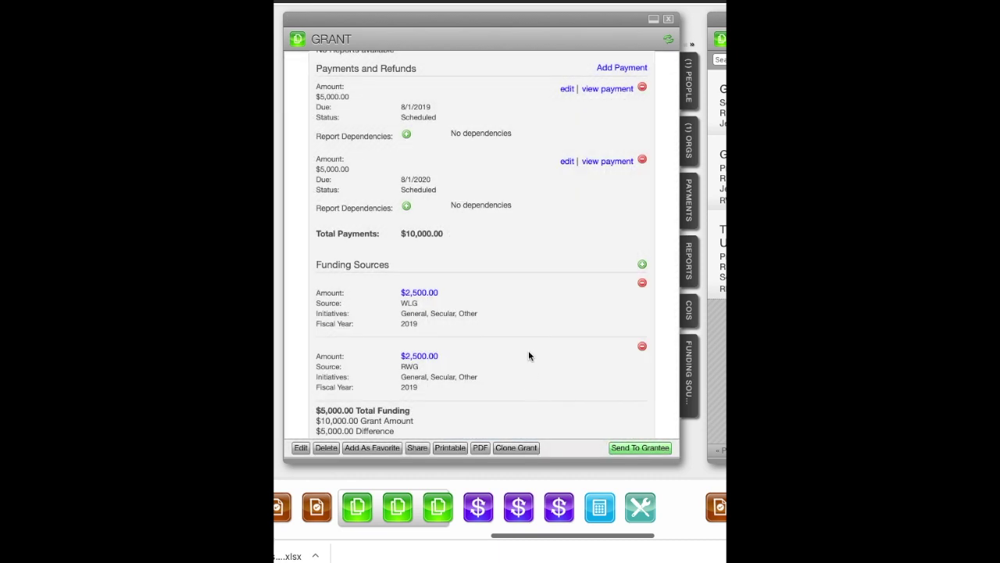
Step: Create a $2,500 funding source for fiscal year 2020 from WLG, budgeted General, Secular, Other
{"action": "left_click", "coordinate": [643, 266]}
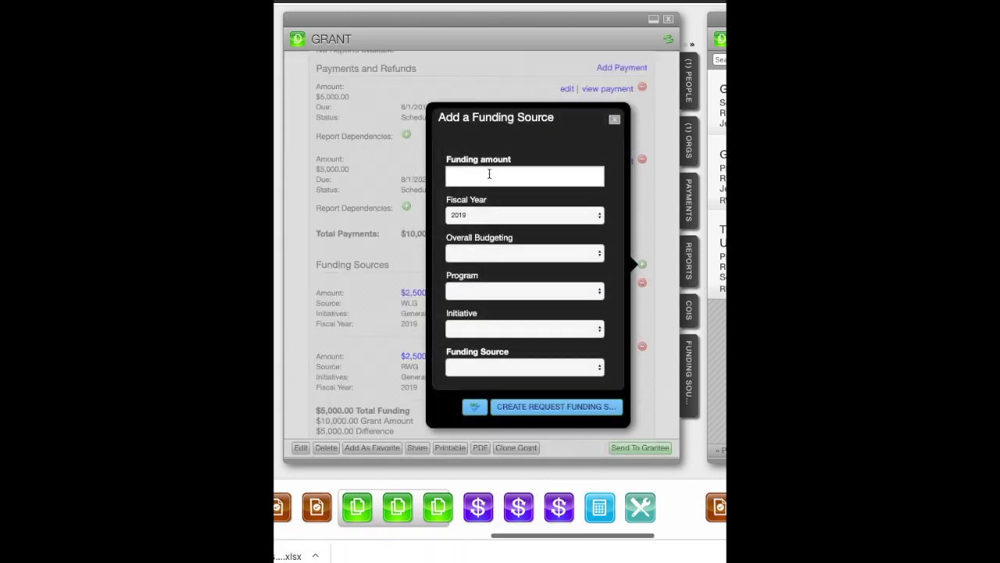
{"action": "type", "text": "2500"}
{"action": "left_click", "coordinate": [501, 215]}
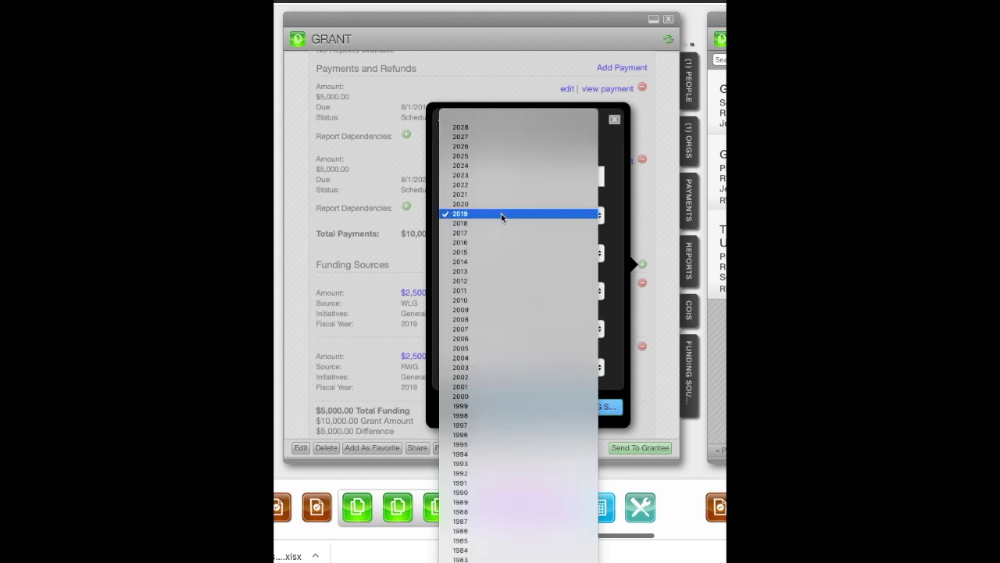
{"action": "left_click", "coordinate": [500, 204]}
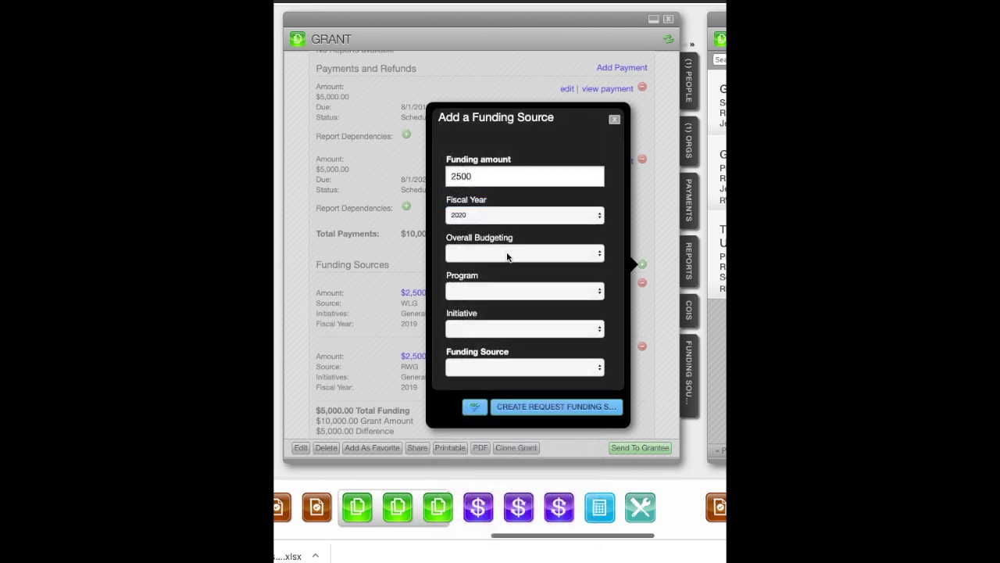
{"action": "left_click", "coordinate": [505, 252]}
{"action": "left_click", "coordinate": [502, 263]}
{"action": "left_click", "coordinate": [510, 289]}
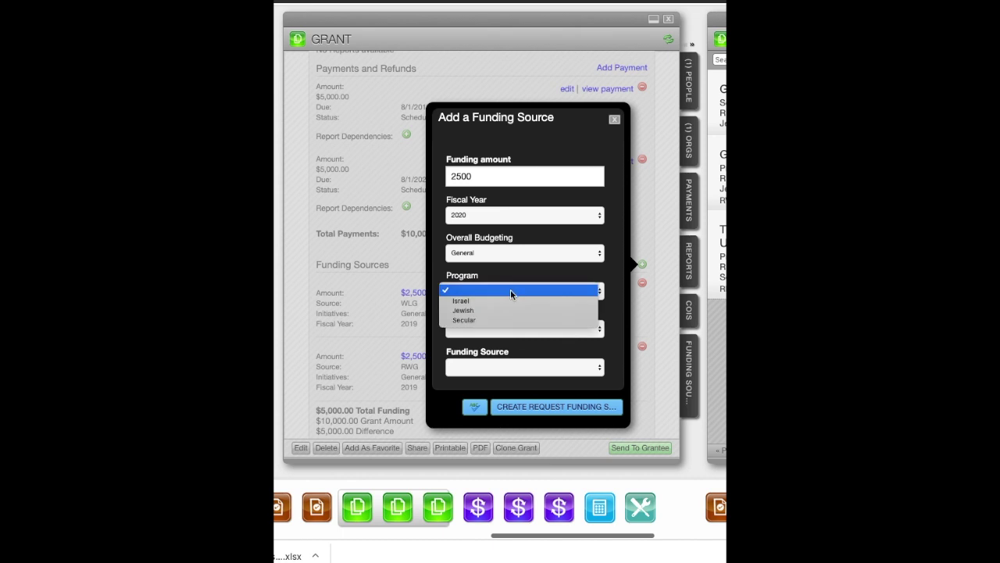
{"action": "left_click", "coordinate": [503, 320]}
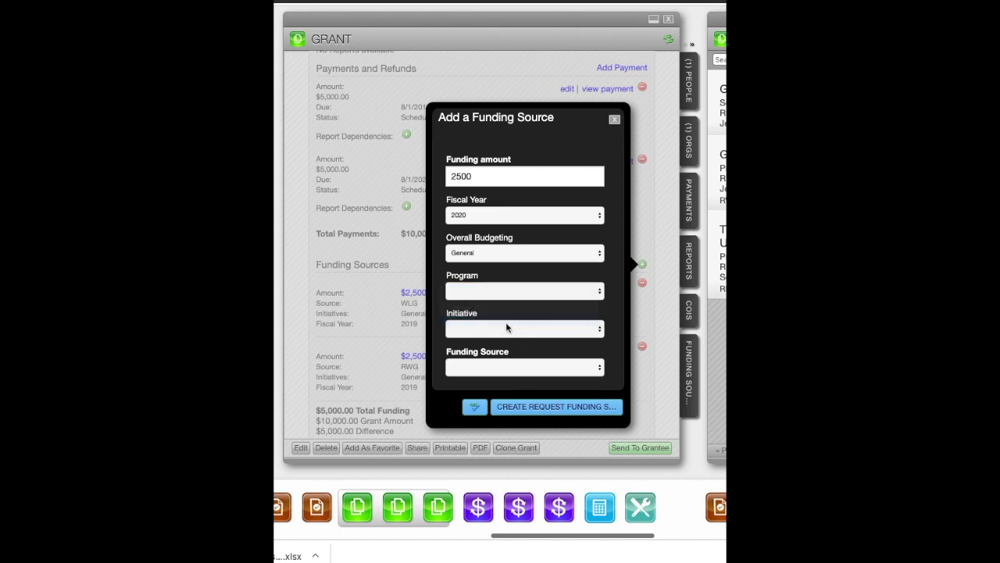
{"action": "left_click", "coordinate": [504, 394]}
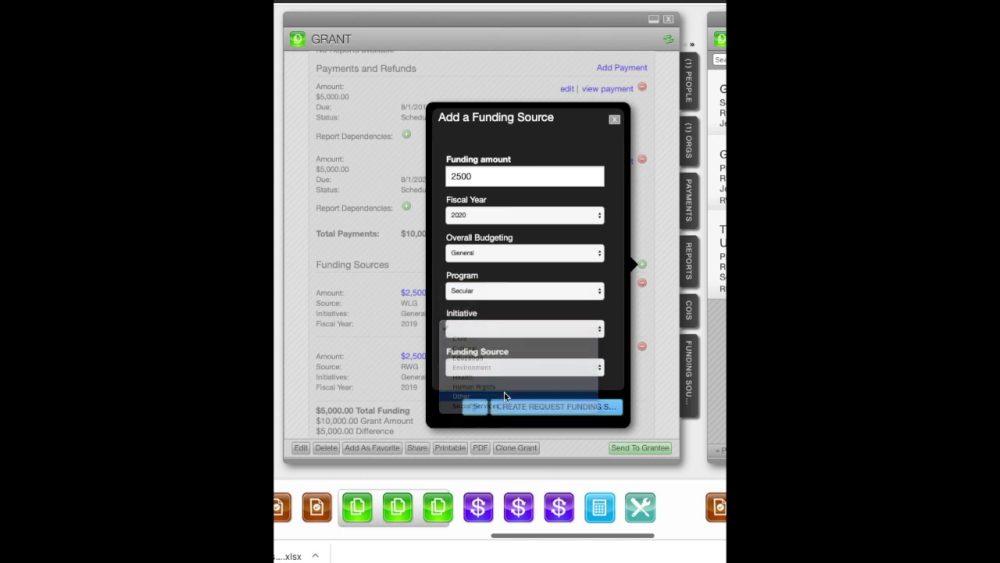
{"action": "left_click", "coordinate": [509, 368]}
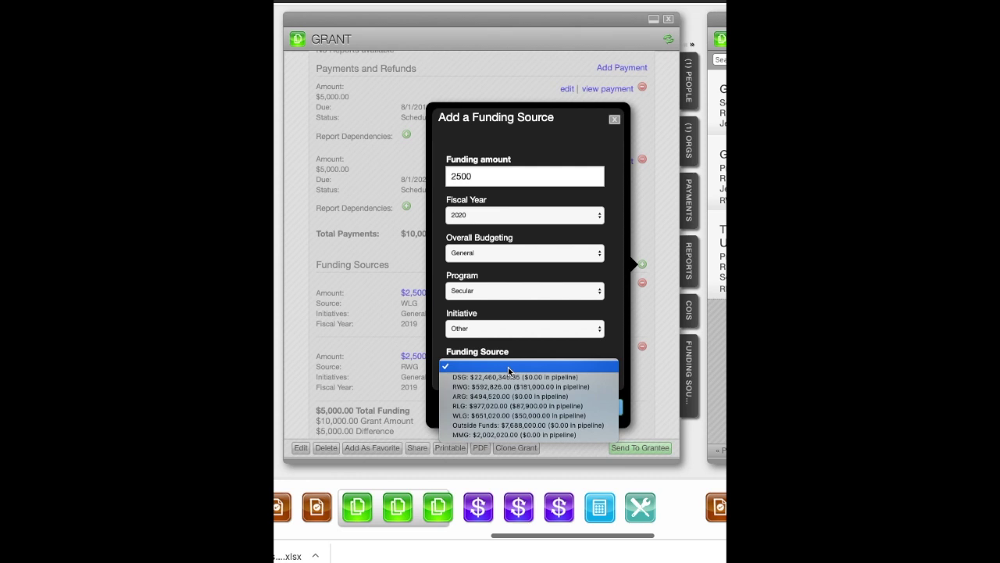
{"action": "left_click", "coordinate": [504, 418]}
{"action": "left_click", "coordinate": [550, 411]}
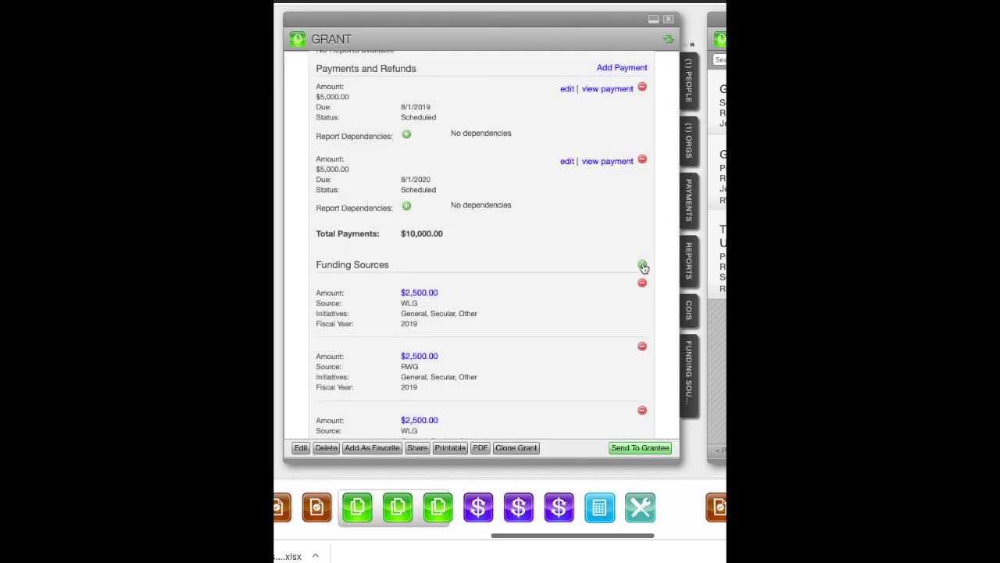
Step: Start a fourth funding source of $2,500 for fiscal year 2020
{"action": "left_click", "coordinate": [642, 265]}
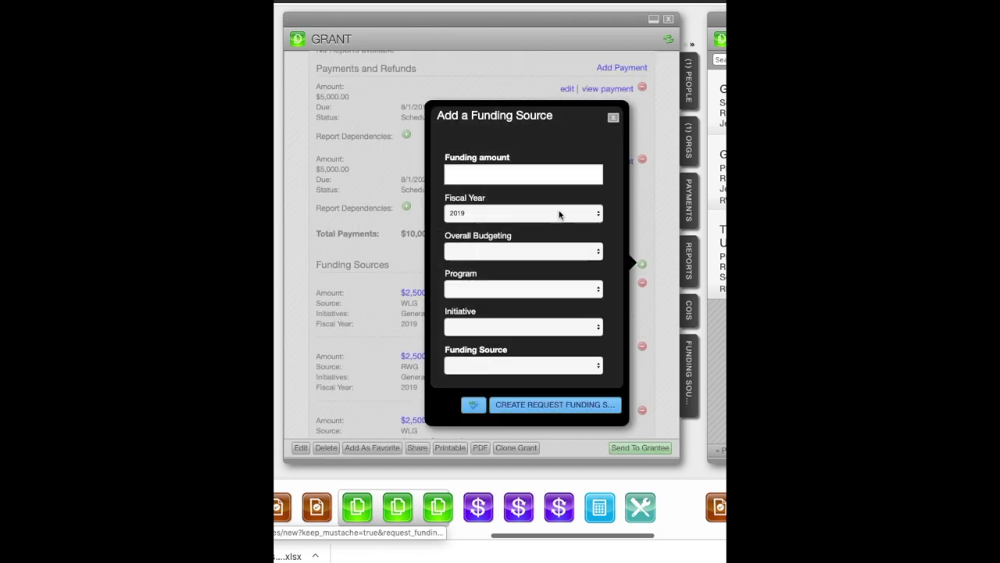
{"action": "left_click", "coordinate": [513, 173]}
{"action": "type", "text": "2"}
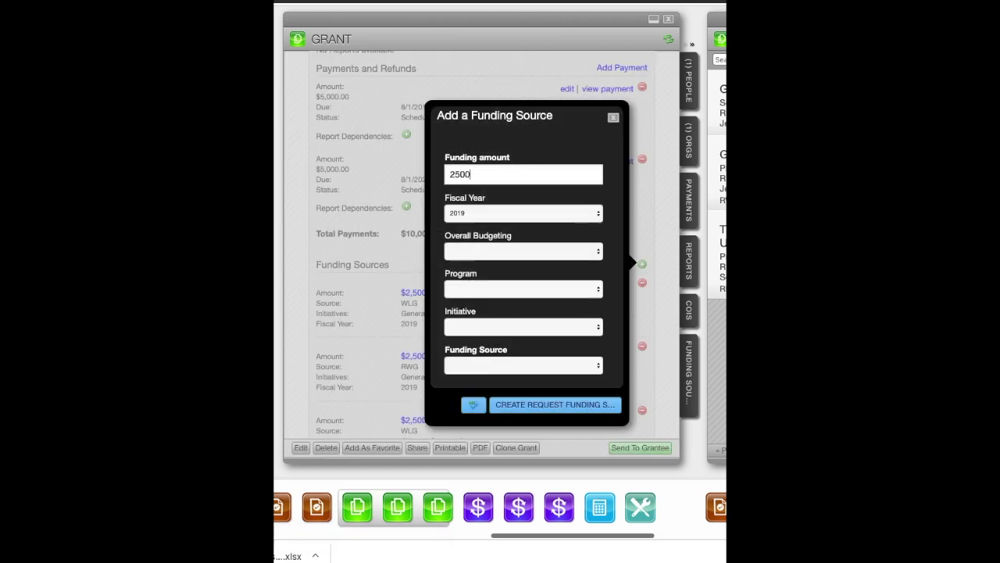
{"action": "left_click", "coordinate": [495, 216]}
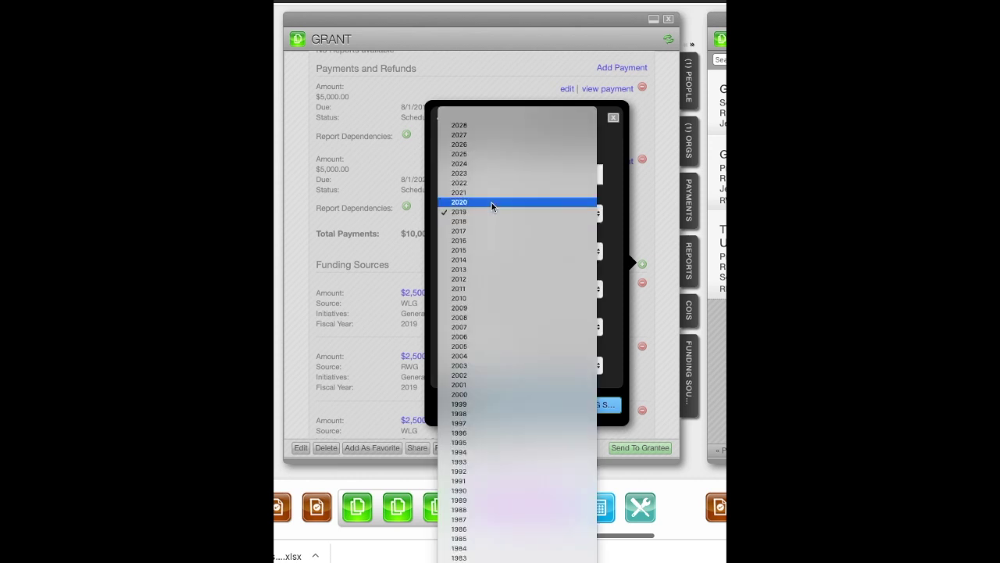
{"action": "left_click", "coordinate": [492, 202]}
Step: Budget it General, Secular, Other with RWG as source, and create it
{"action": "left_click", "coordinate": [505, 252]}
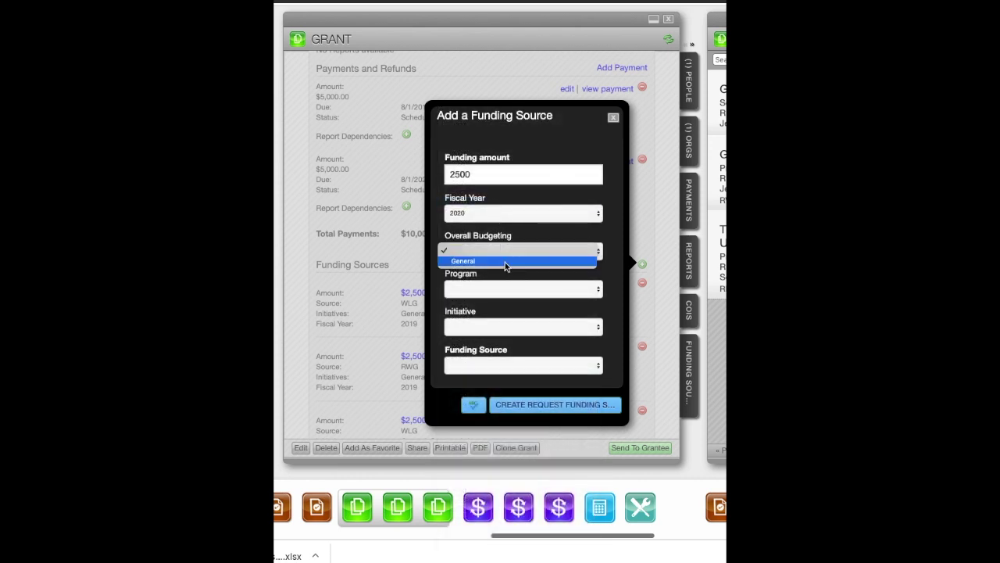
{"action": "left_click", "coordinate": [505, 266]}
{"action": "left_click", "coordinate": [508, 289]}
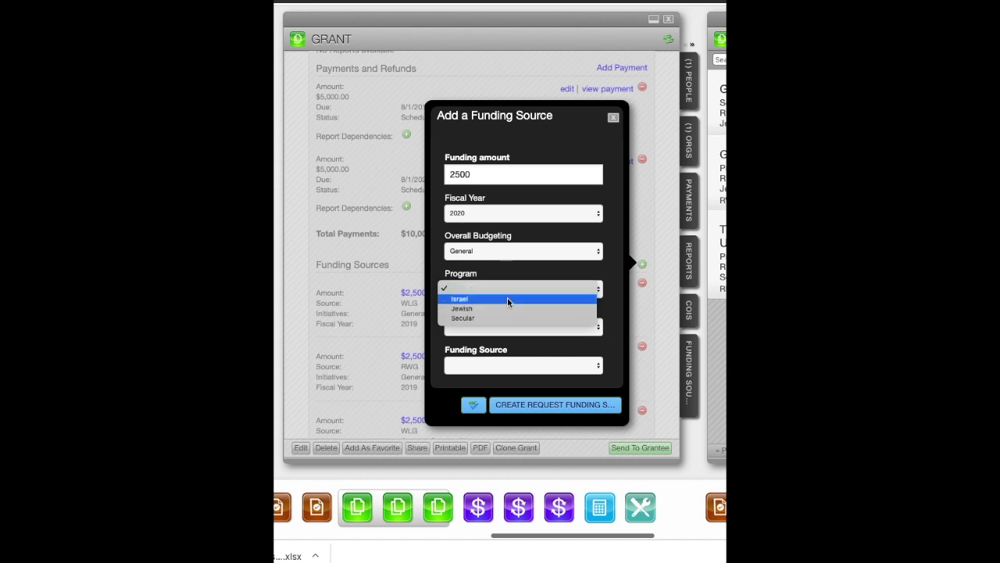
{"action": "left_click", "coordinate": [507, 318]}
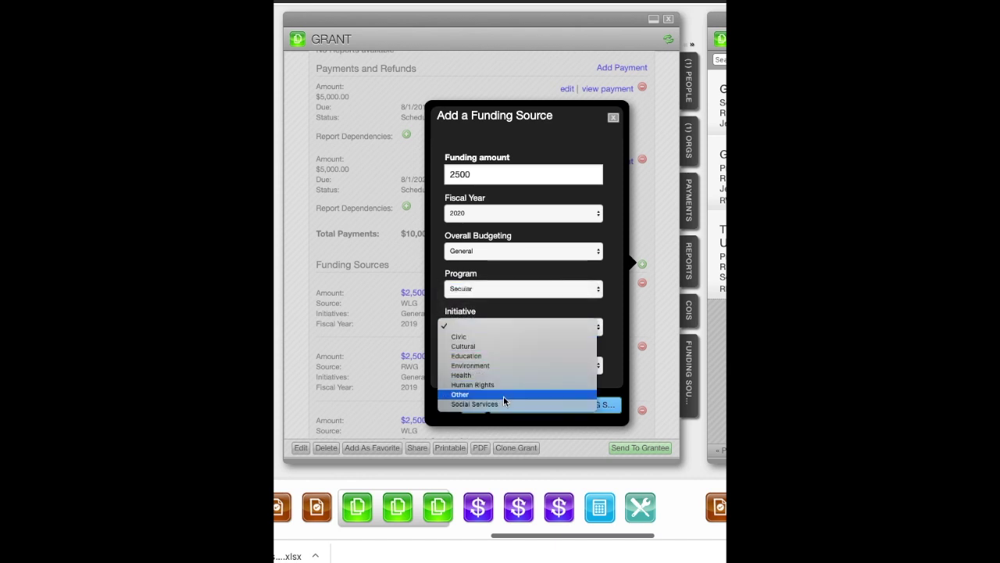
{"action": "left_click", "coordinate": [504, 395]}
{"action": "left_click", "coordinate": [504, 368]}
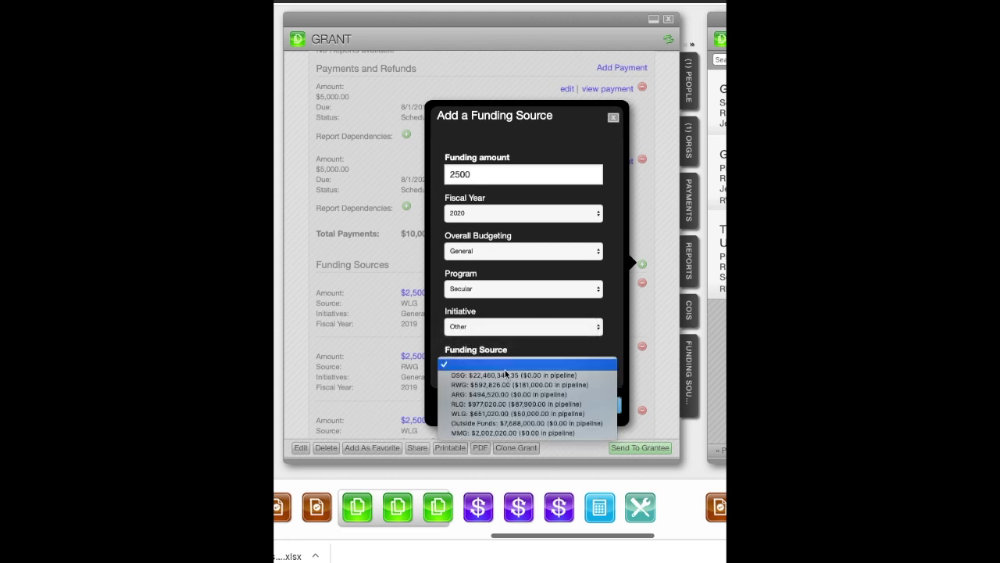
{"action": "left_click", "coordinate": [505, 385]}
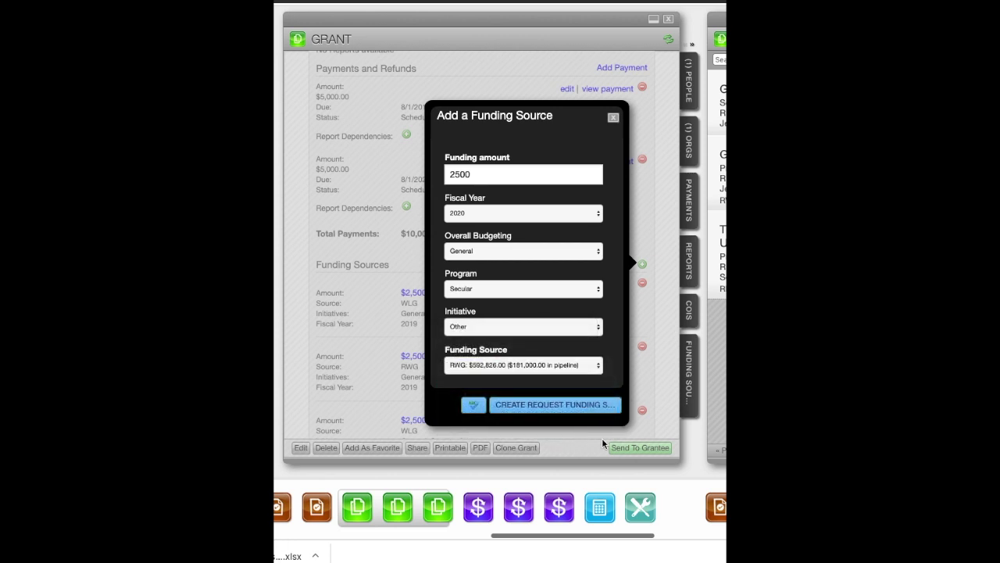
{"action": "left_click", "coordinate": [550, 411]}
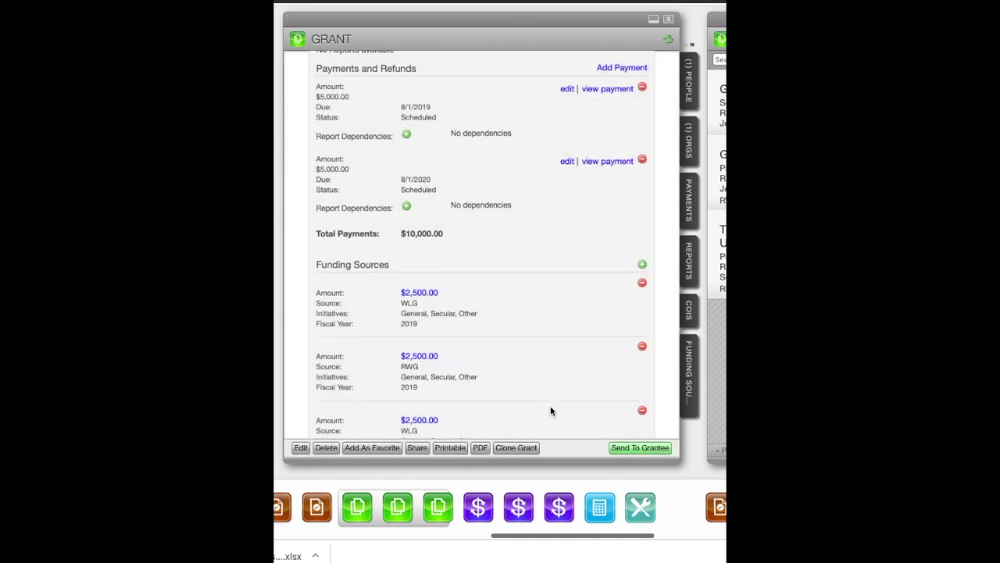
Step: Show the grant's Payments list and open the payment due 8/1/2019
{"action": "scroll", "coordinate": [567, 346], "scroll_direction": "down", "scroll_amount": 5}
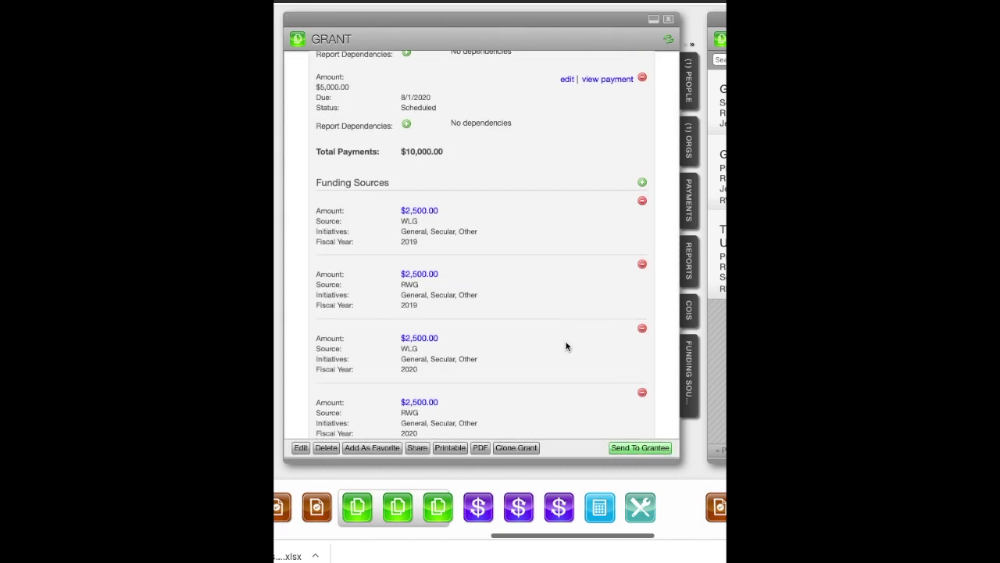
{"action": "scroll", "coordinate": [567, 346], "scroll_direction": "down", "scroll_amount": 1}
{"action": "scroll", "coordinate": [567, 346], "scroll_direction": "up", "scroll_amount": 6}
{"action": "scroll", "coordinate": [547, 340], "scroll_direction": "up", "scroll_amount": 1}
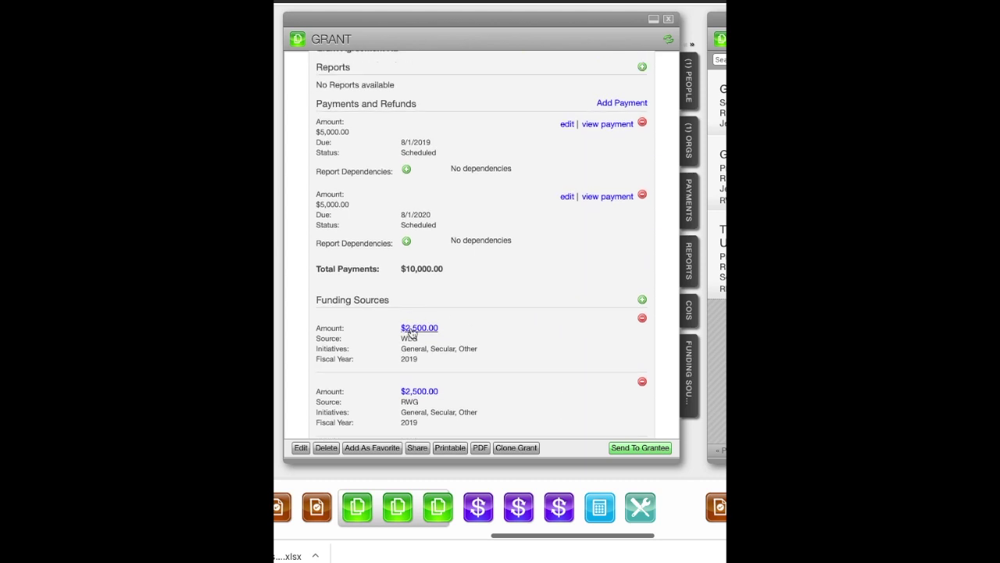
{"action": "left_click", "coordinate": [689, 205]}
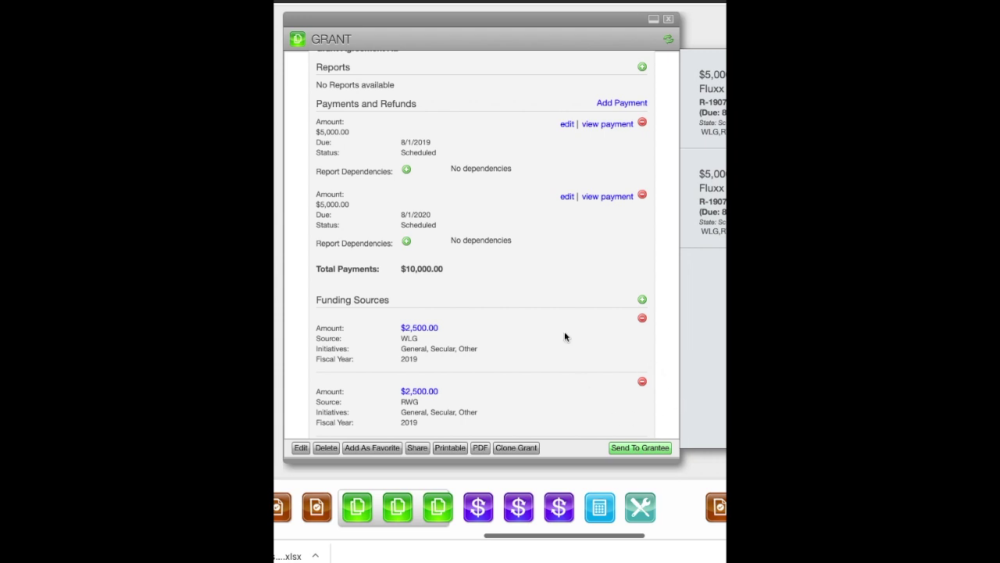
{"action": "scroll", "coordinate": [583, 21], "scroll_direction": "right", "scroll_amount": 5}
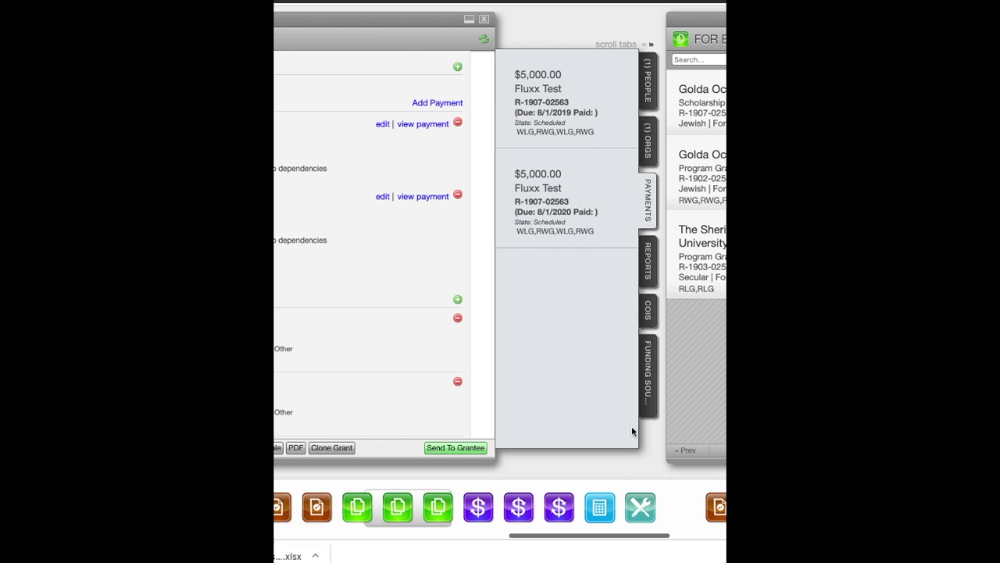
{"action": "left_click", "coordinate": [547, 107]}
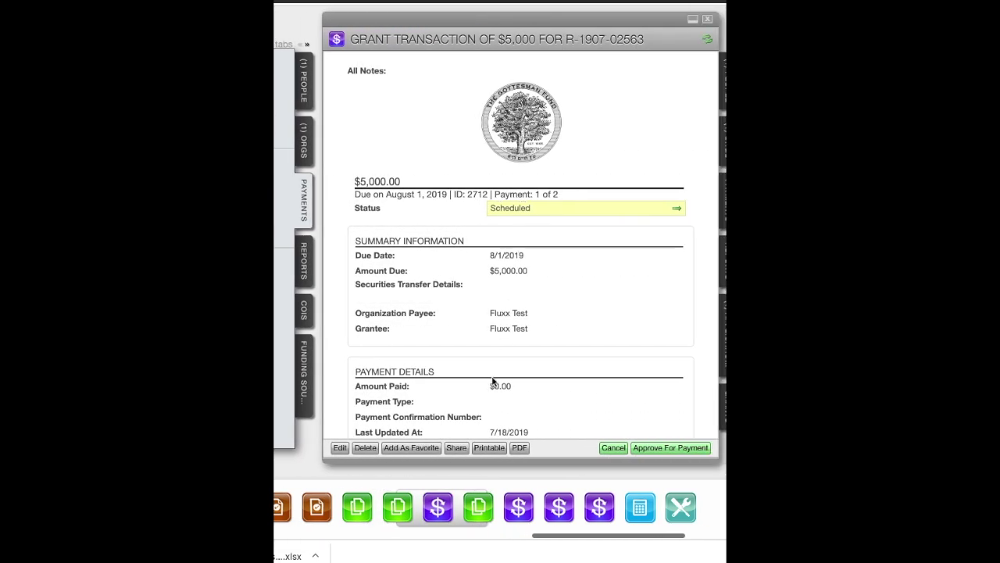
Step: Review the 8/1/2019 payment's $0.00 funding sources and put the payment into edit mode
{"action": "scroll", "coordinate": [493, 381], "scroll_direction": "down", "scroll_amount": 2}
{"action": "scroll", "coordinate": [492, 381], "scroll_direction": "down", "scroll_amount": 2}
{"action": "scroll", "coordinate": [492, 381], "scroll_direction": "down", "scroll_amount": 1}
{"action": "scroll", "coordinate": [493, 381], "scroll_direction": "down", "scroll_amount": 1}
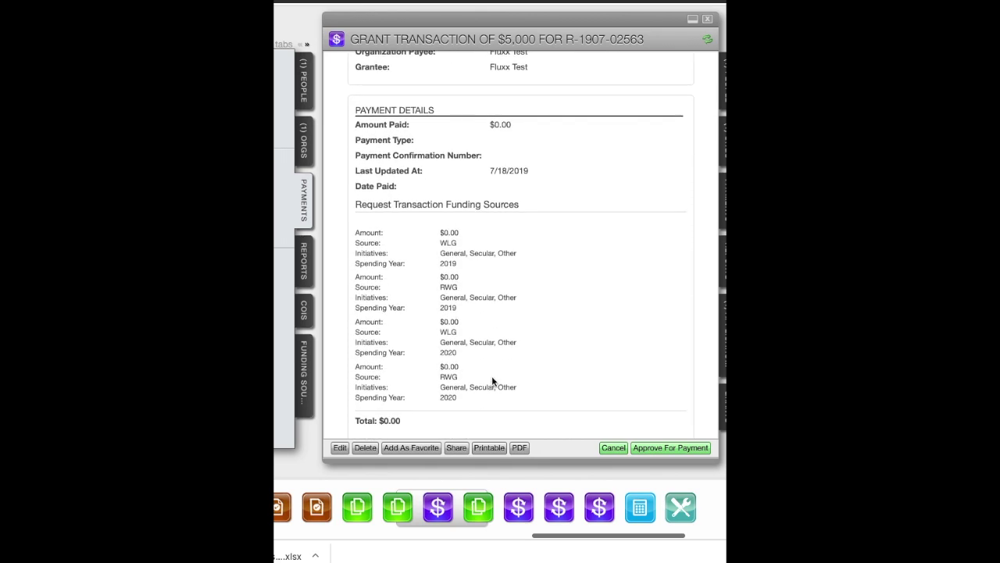
{"action": "scroll", "coordinate": [502, 333], "scroll_direction": "up", "scroll_amount": 3}
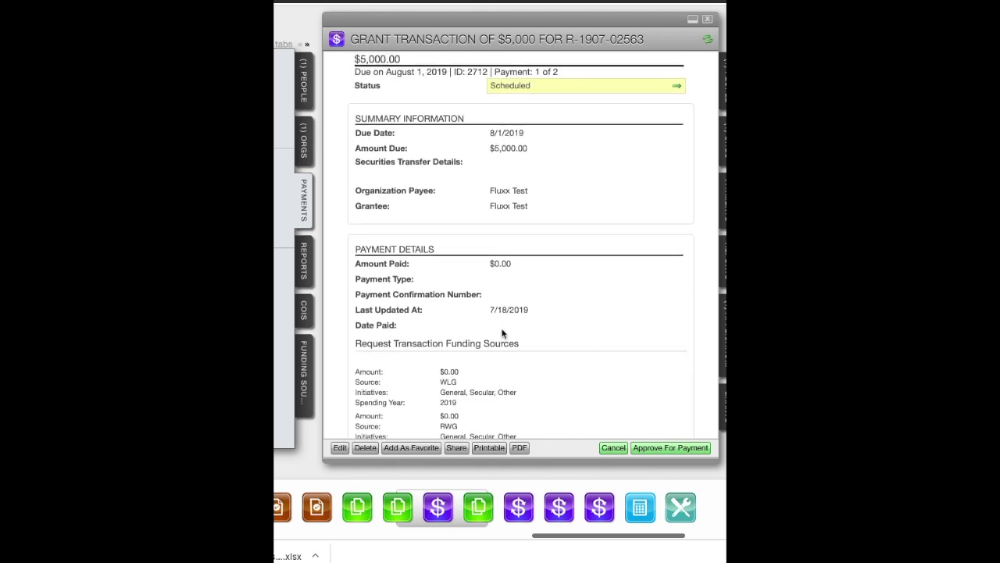
{"action": "scroll", "coordinate": [502, 332], "scroll_direction": "up", "scroll_amount": 1}
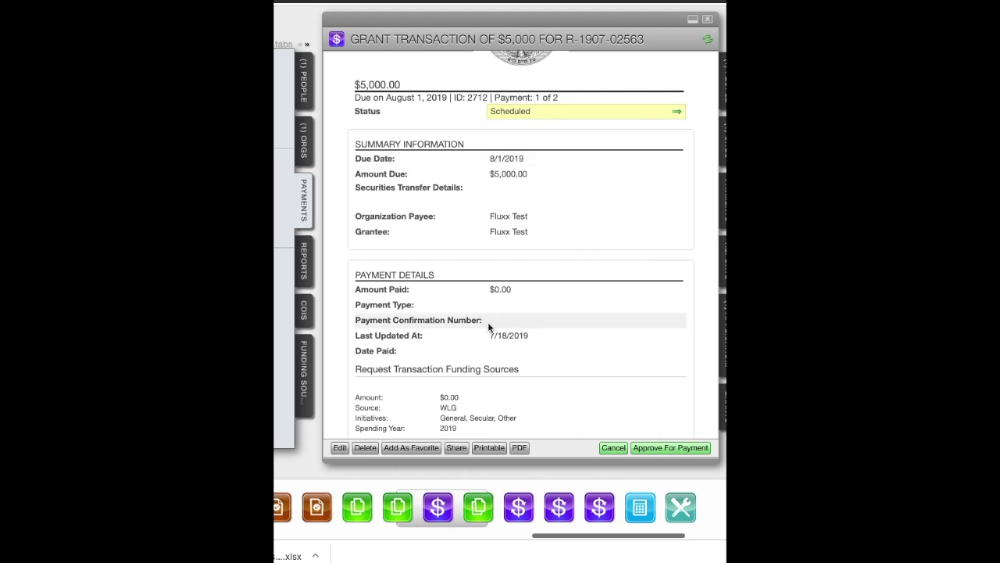
{"action": "scroll", "coordinate": [492, 328], "scroll_direction": "down", "scroll_amount": 2}
{"action": "scroll", "coordinate": [492, 327], "scroll_direction": "down", "scroll_amount": 4}
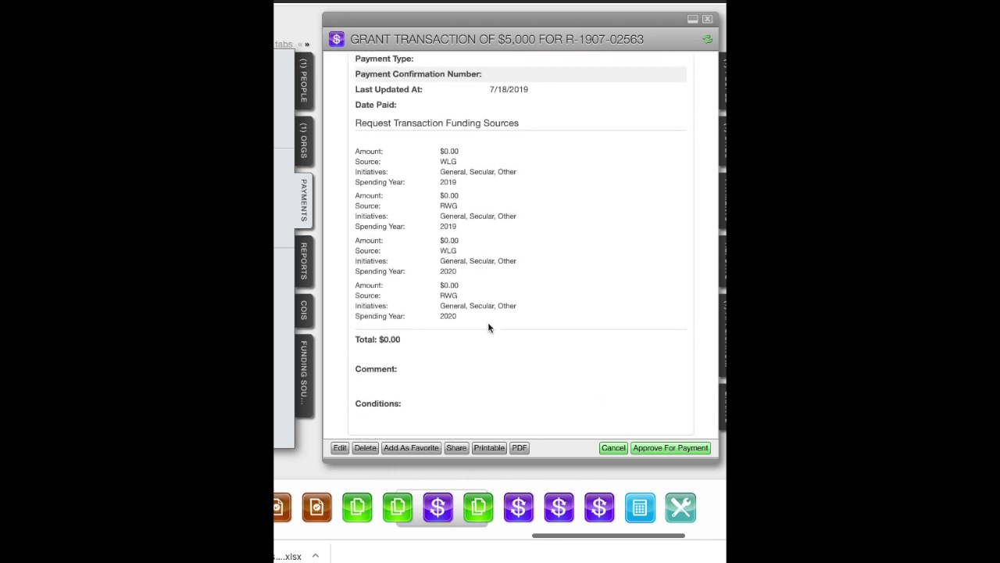
{"action": "left_click", "coordinate": [339, 447]}
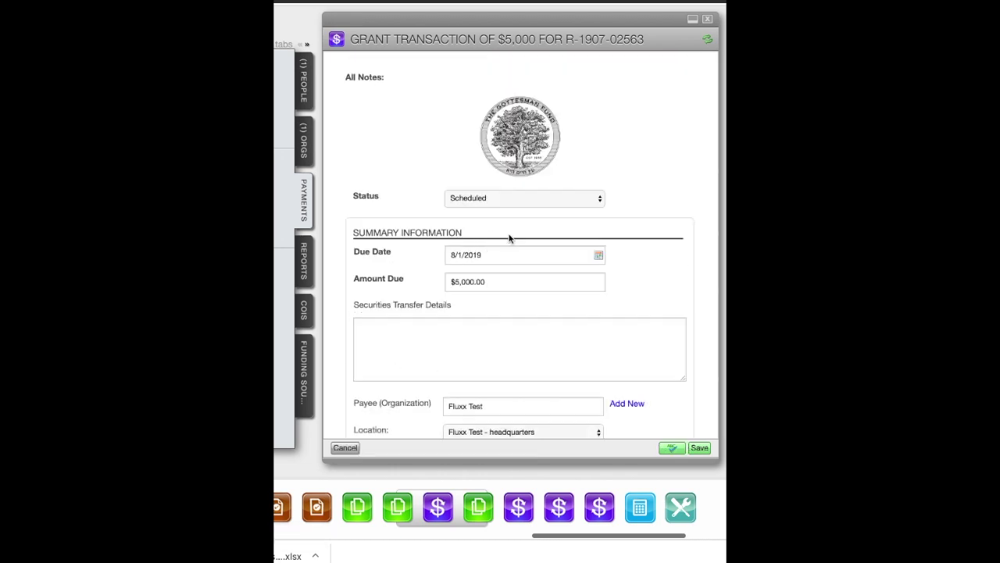
Step: Allocate $2,500 each to the 2019 WLG and RWG sources, save, and close the payment
{"action": "scroll", "coordinate": [508, 234], "scroll_direction": "down", "scroll_amount": 5}
{"action": "scroll", "coordinate": [509, 235], "scroll_direction": "down", "scroll_amount": 3}
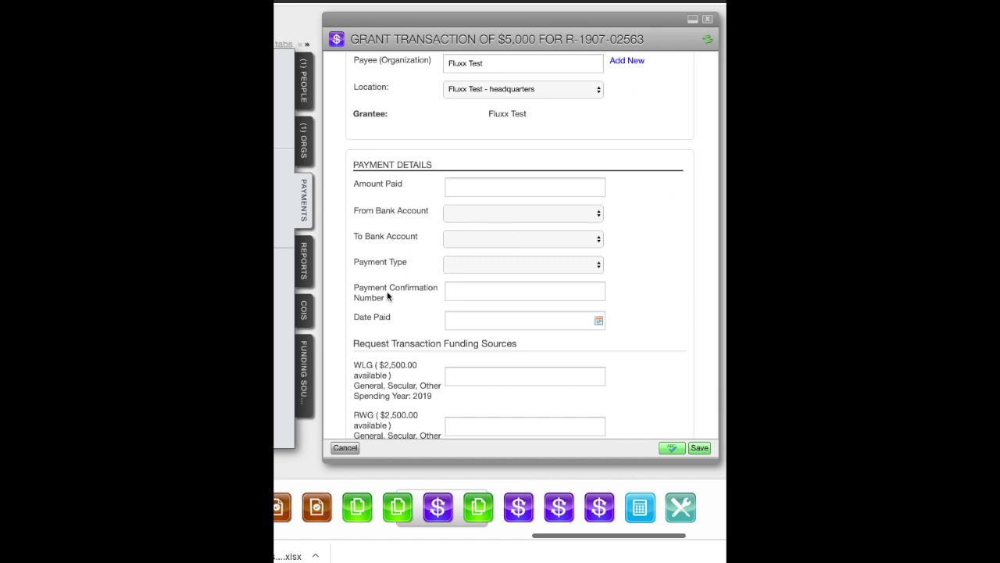
{"action": "scroll", "coordinate": [390, 297], "scroll_direction": "down", "scroll_amount": 2}
{"action": "scroll", "coordinate": [501, 277], "scroll_direction": "down", "scroll_amount": 1}
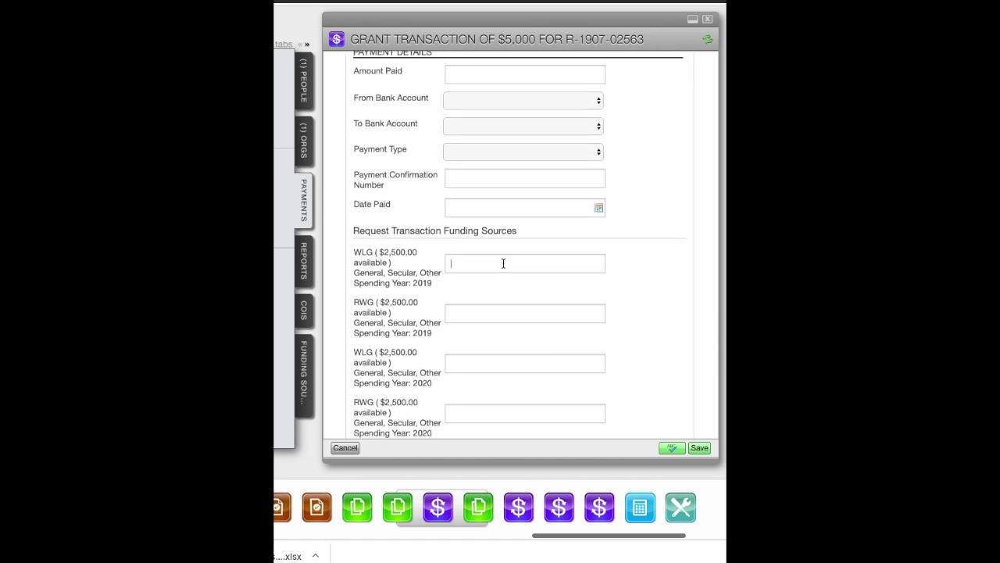
{"action": "type", "text": "2500"}
{"action": "left_click", "coordinate": [701, 449]}
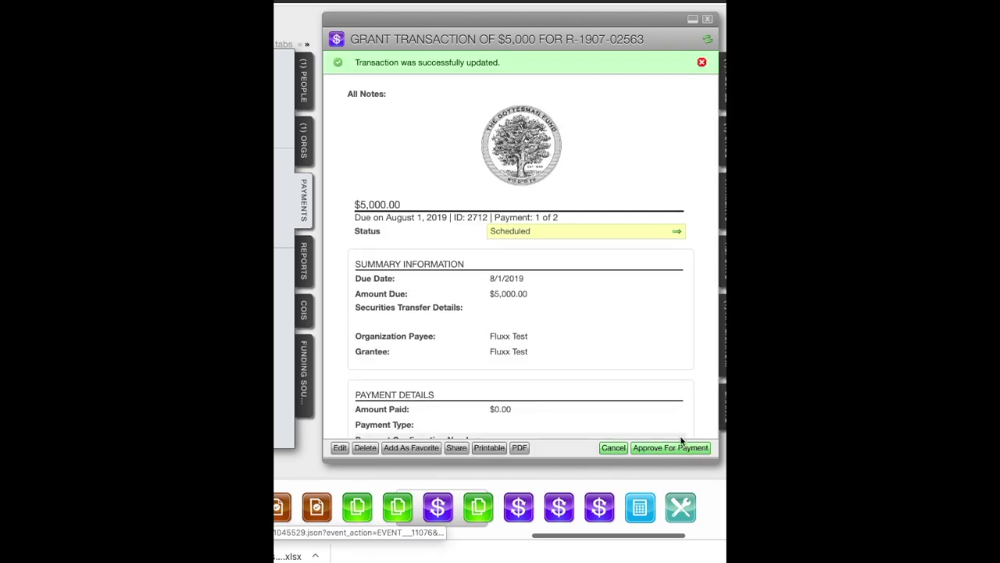
{"action": "left_click", "coordinate": [709, 20]}
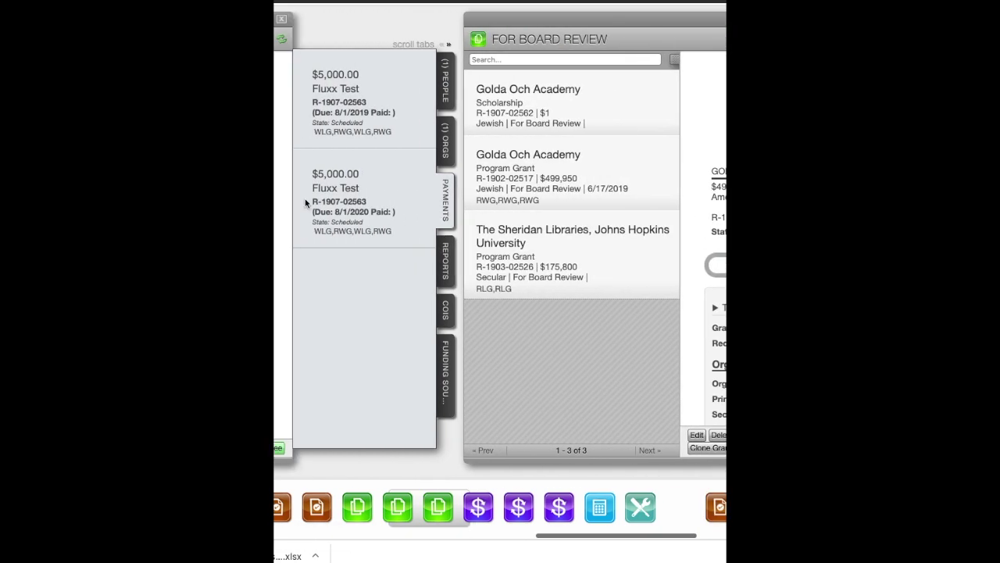
Step: Open the second $5,000 payment, due 8/1/2020, and put it into edit mode
{"action": "left_click", "coordinate": [334, 197]}
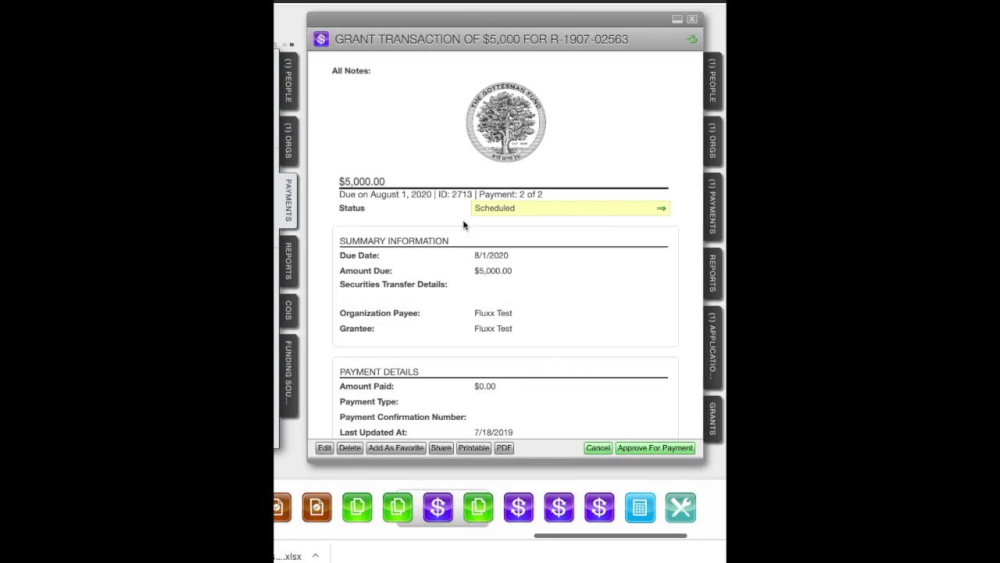
{"action": "left_click", "coordinate": [323, 452]}
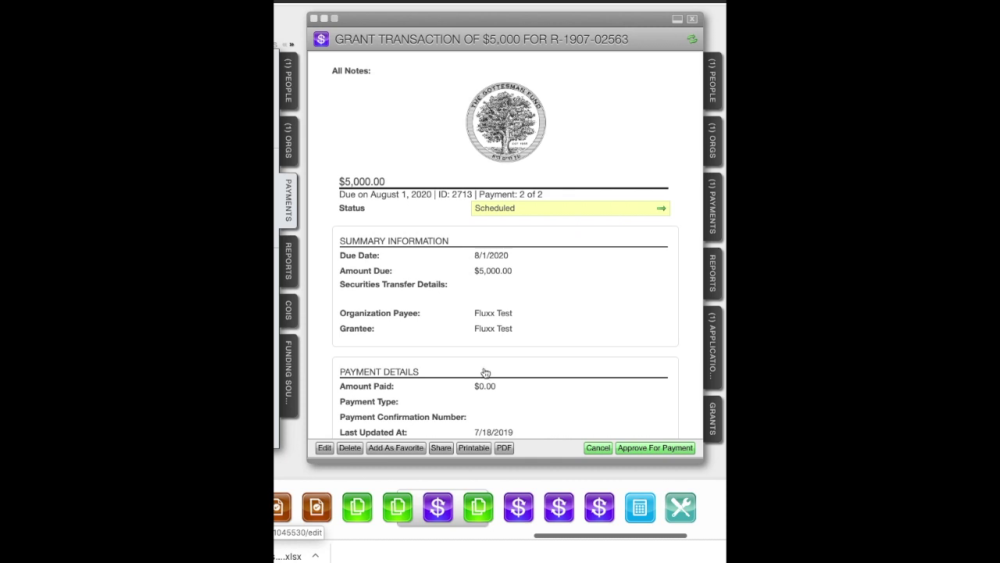
Step: Enter 2,500 in the WLG 2020 and RWG 2020 funding fields, correcting a typo, and save
{"action": "scroll", "coordinate": [554, 324], "scroll_direction": "down", "scroll_amount": 5}
{"action": "scroll", "coordinate": [554, 324], "scroll_direction": "down", "scroll_amount": 5}
{"action": "scroll", "coordinate": [545, 328], "scroll_direction": "down", "scroll_amount": 2}
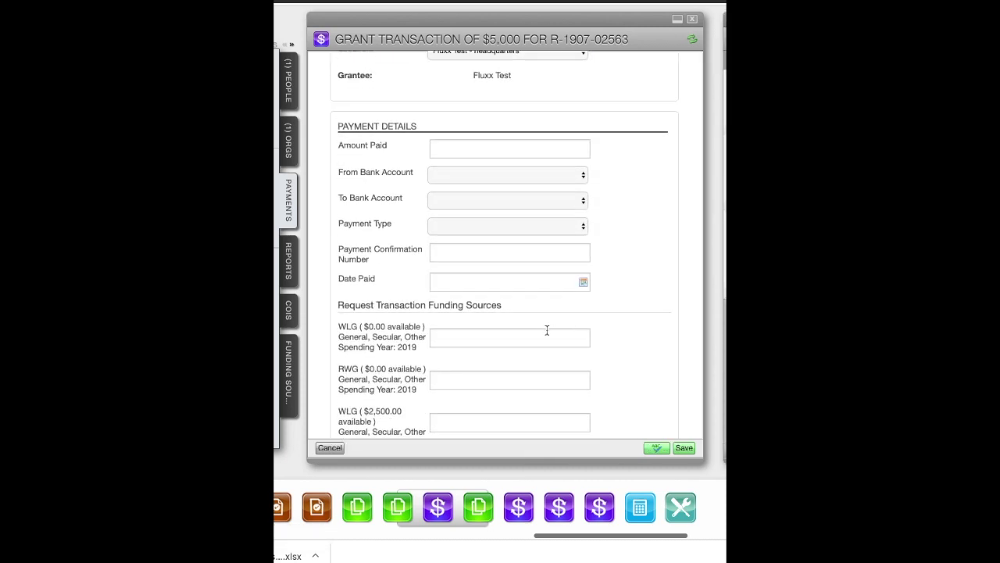
{"action": "scroll", "coordinate": [545, 330], "scroll_direction": "down", "scroll_amount": 3}
{"action": "scroll", "coordinate": [546, 334], "scroll_direction": "down", "scroll_amount": 2}
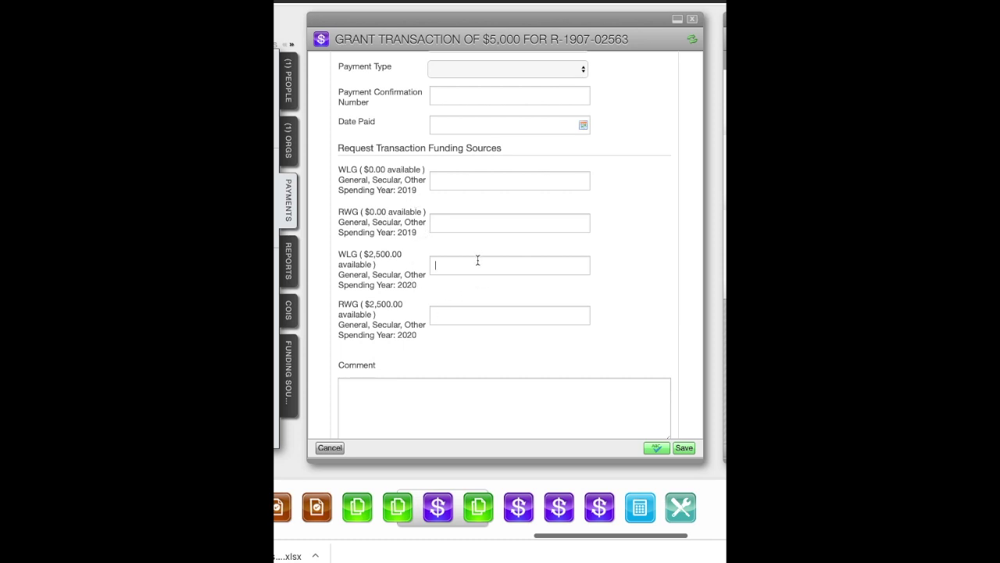
{"action": "type", "text": "25009"}
{"action": "type", "text": "25"}
{"action": "type", "text": "0"}
{"action": "key", "text": "BackSpace"}
{"action": "scroll", "coordinate": [569, 271], "scroll_direction": "down", "scroll_amount": 3}
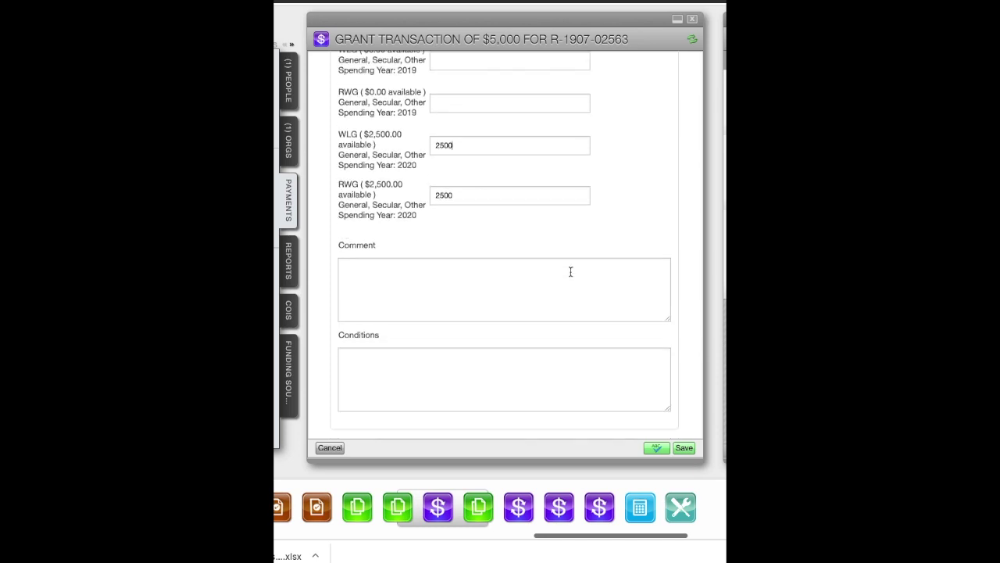
{"action": "left_click", "coordinate": [685, 449]}
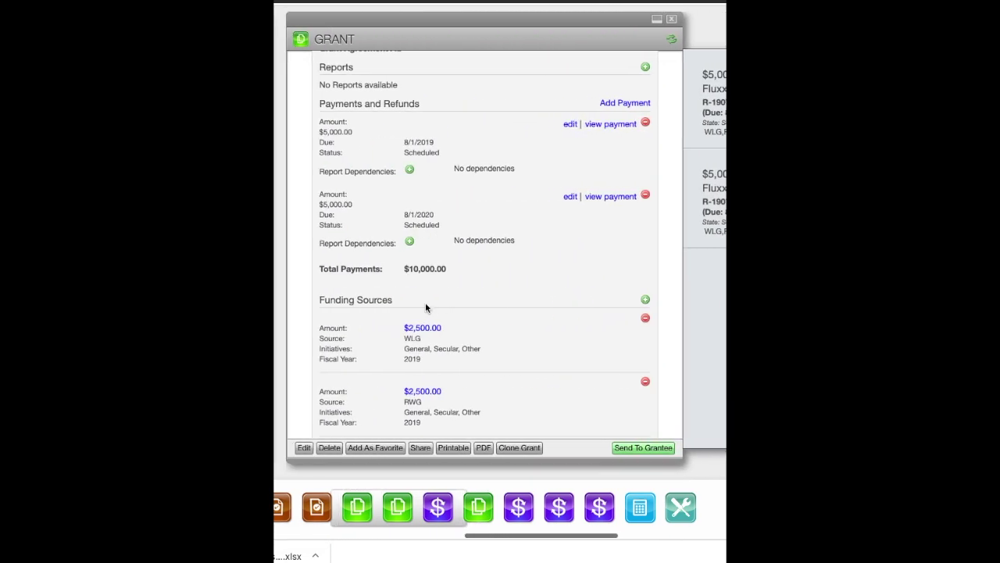
{"action": "scroll", "coordinate": [425, 302], "scroll_direction": "down", "scroll_amount": 1}
{"action": "scroll", "coordinate": [425, 301], "scroll_direction": "up", "scroll_amount": 1}
{"action": "scroll", "coordinate": [426, 302], "scroll_direction": "up", "scroll_amount": 5}
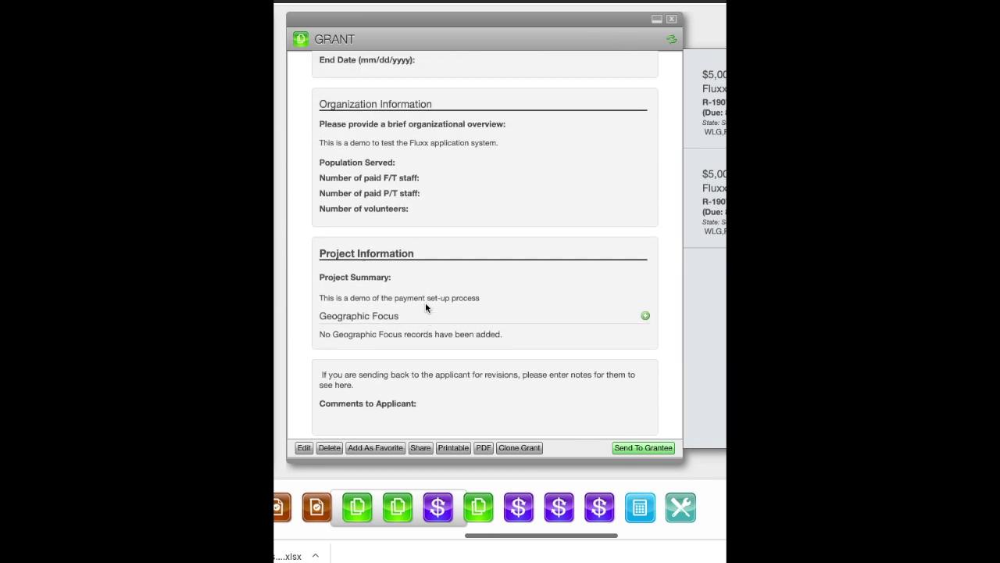
{"action": "scroll", "coordinate": [426, 301], "scroll_direction": "up", "scroll_amount": 1}
{"action": "scroll", "coordinate": [425, 305], "scroll_direction": "up", "scroll_amount": 5}
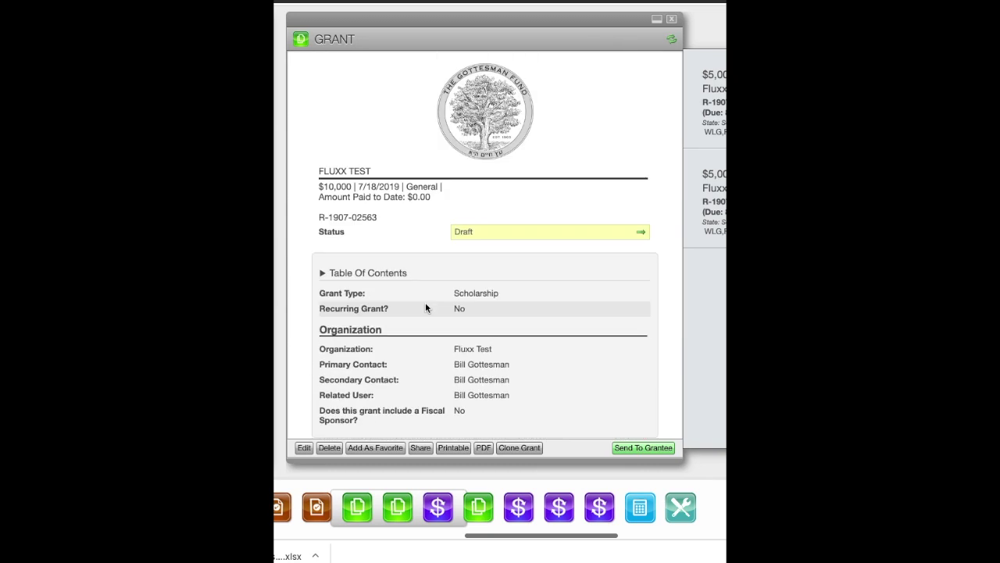